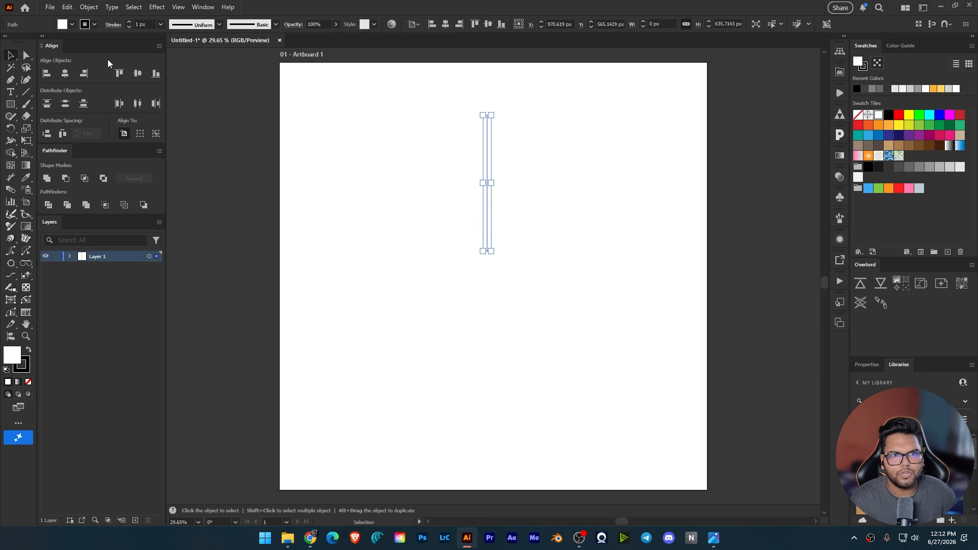
# - Remove the vertical line's fill and set its stroke weight to 38 px
pyautogui.click(72, 25)
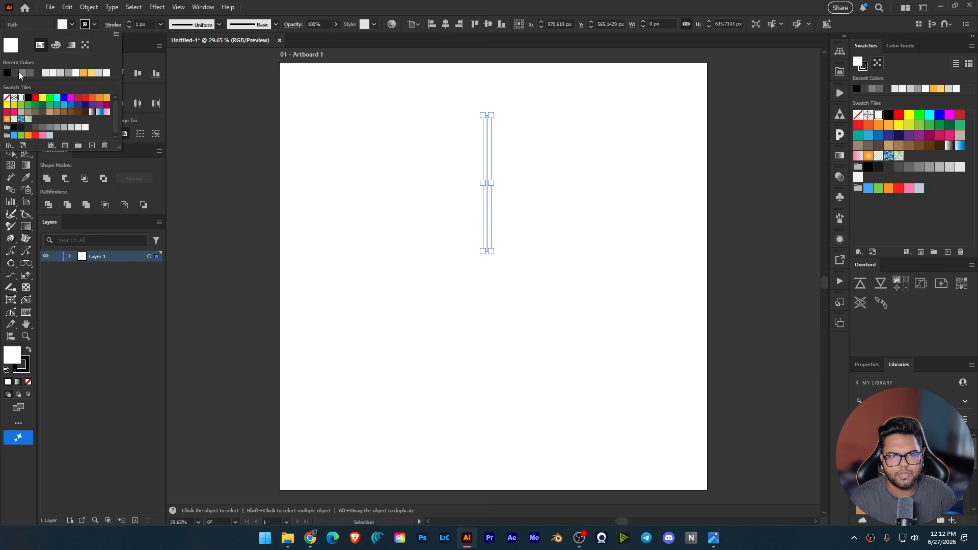
pyautogui.click(6, 98)
pyautogui.click(145, 25)
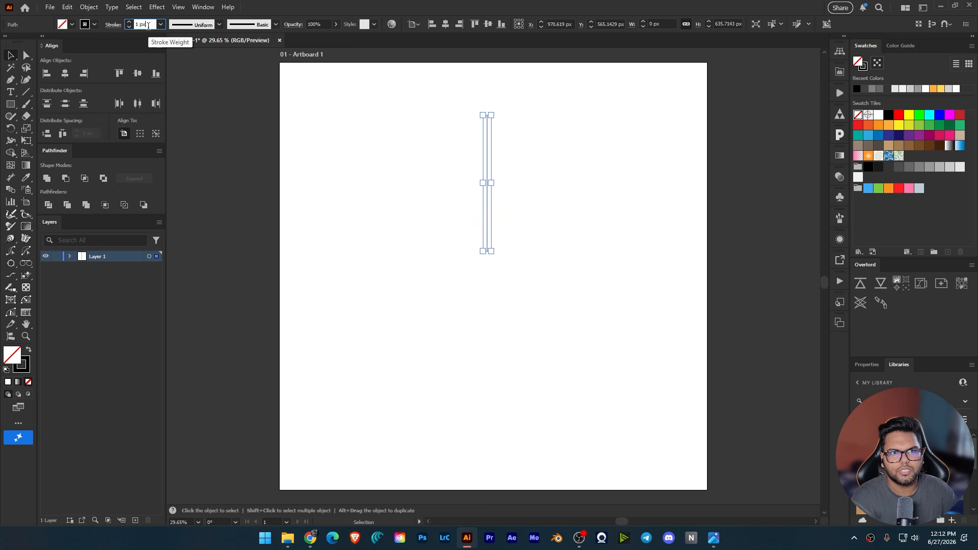
pyautogui.write('7')
pyautogui.press('Return')
pyautogui.write('38')
pyautogui.press('Return')
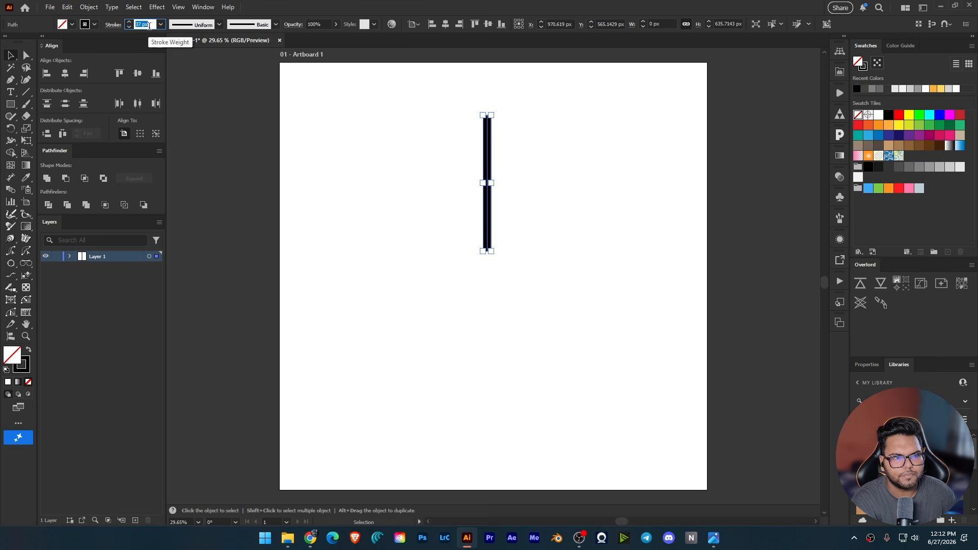
# - Give the line's stroke round caps and round corner joins
pyautogui.click(115, 26)
pyautogui.click(55, 51)
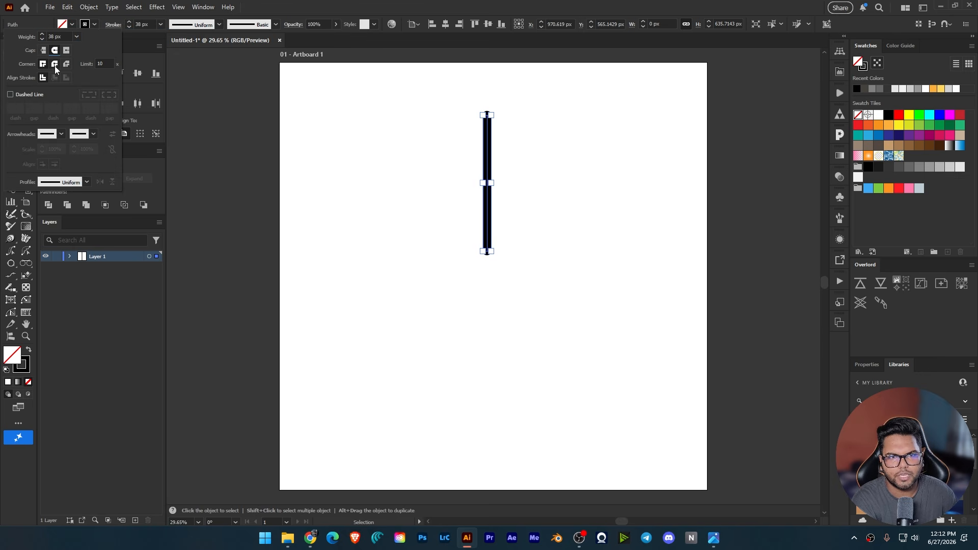
pyautogui.click(55, 65)
pyautogui.click(560, 160)
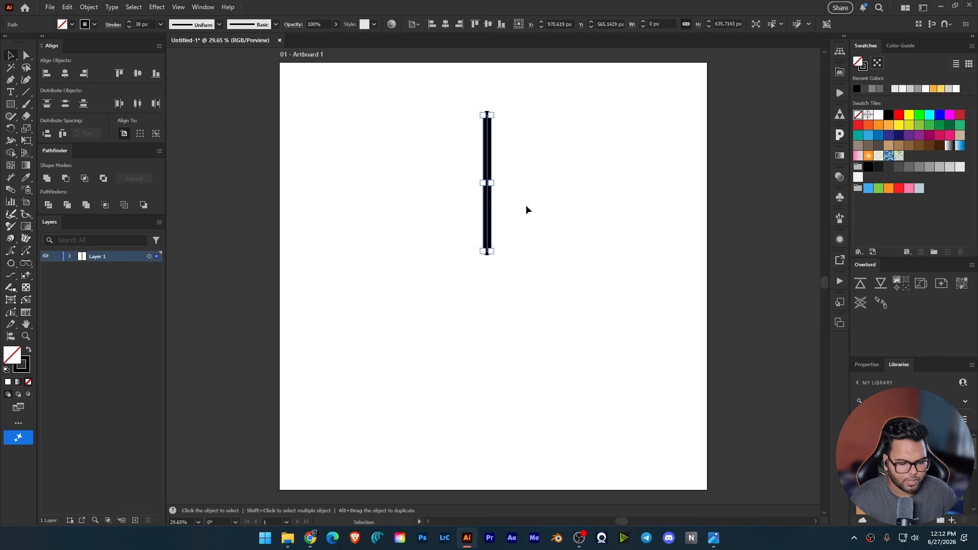
# - Create a copy of the line rotated about its lower end by 360/12 degrees
pyautogui.press('r')
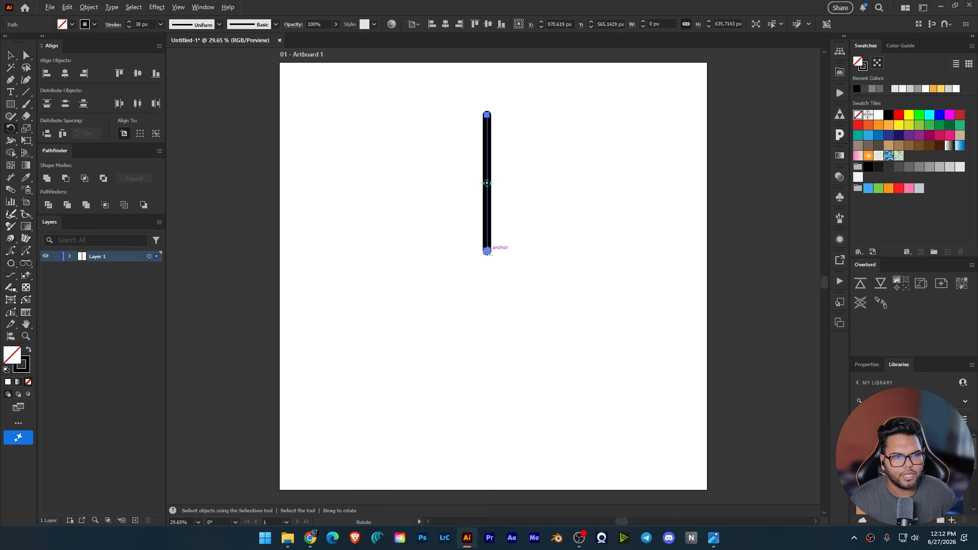
pyautogui.keyDown('alt'); pyautogui.click(487, 251); pyautogui.keyUp('alt')
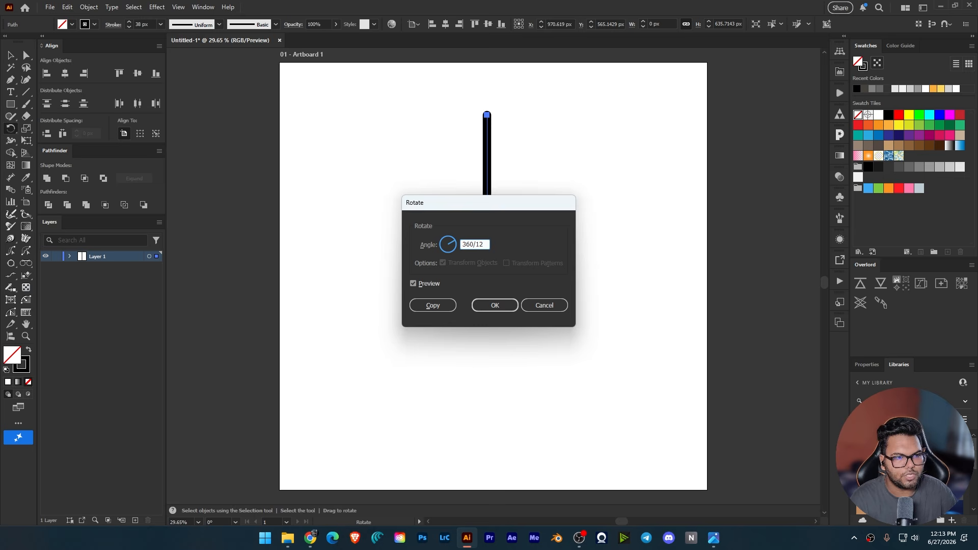
pyautogui.click(450, 310)
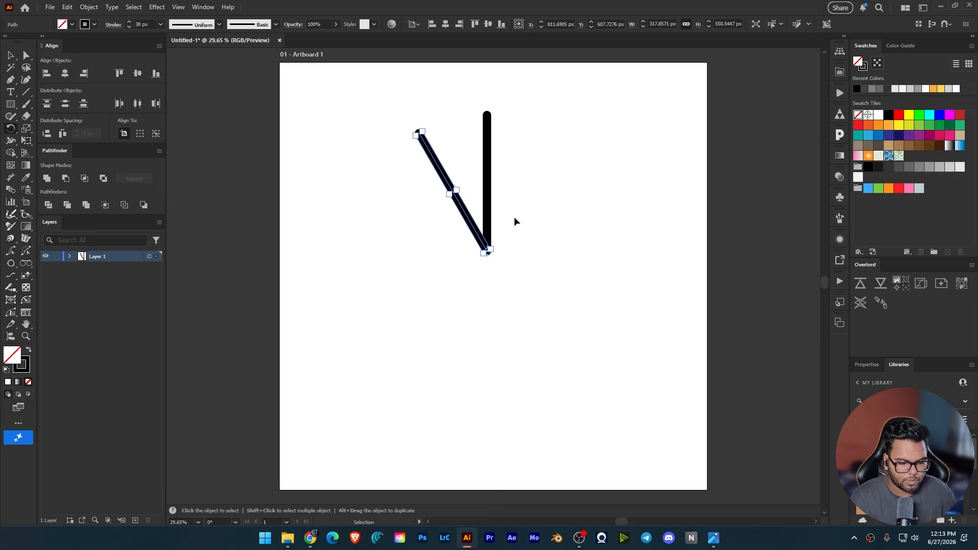
# - Repeat the rotated copy around the same centre until twelve evenly spaced lines form a full starburst
pyautogui.hotkey('ctrl', 'd')
pyautogui.hotkey('ctrl', 'd')
pyautogui.hotkey('ctrl', 'd')
pyautogui.hotkey('ctrl', 'd')
pyautogui.hotkey('ctrl', 'd')
pyautogui.hotkey('ctrl', 'd')
pyautogui.hotkey('ctrl', 'd')
pyautogui.hotkey('ctrl', 'd')
pyautogui.hotkey('ctrl', 'd')
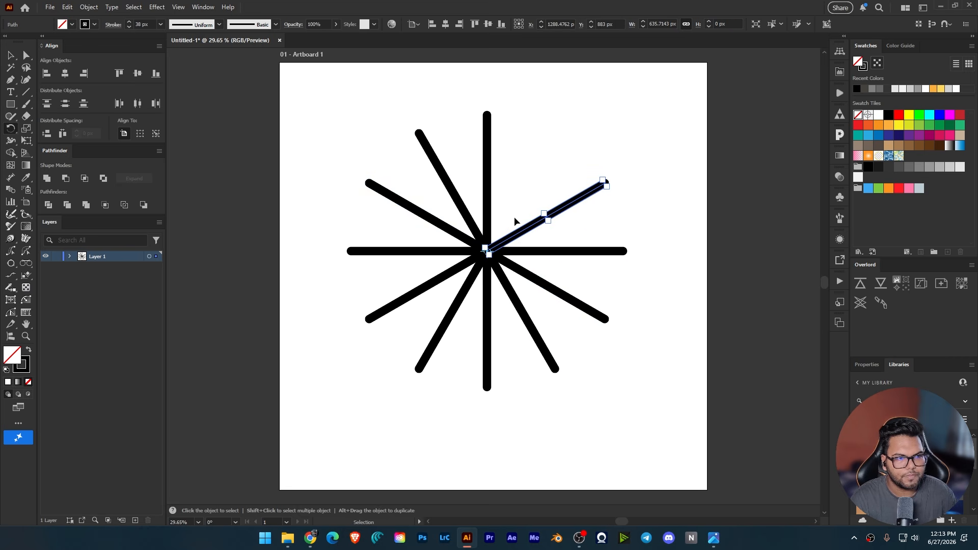
pyautogui.hotkey('ctrl', 'd')
# - Group all the starburst lines and centre the group on the artboard vertically and horizontally
pyautogui.moveTo(332, 105); pyautogui.dragTo(643, 393)
pyautogui.click(662, 231)
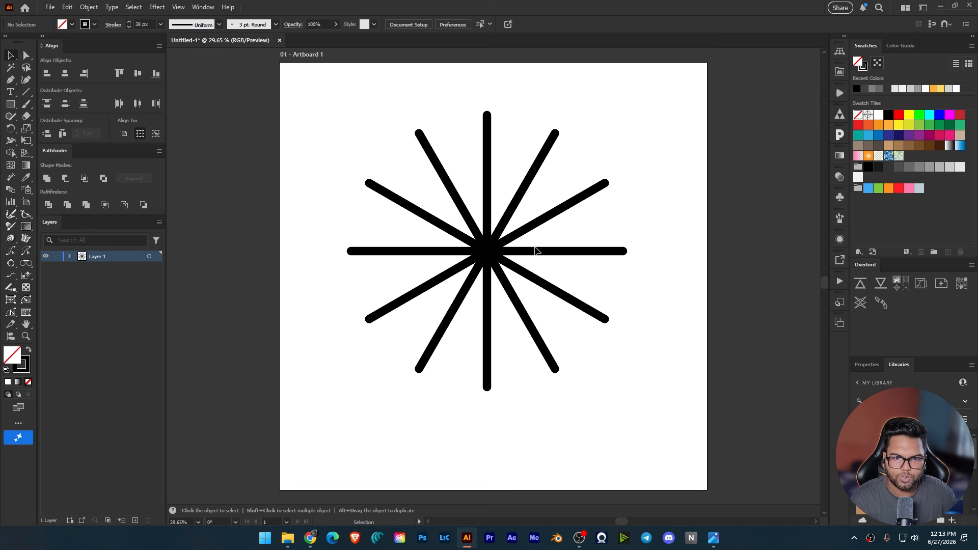
pyautogui.moveTo(633, 136); pyautogui.dragTo(346, 388)
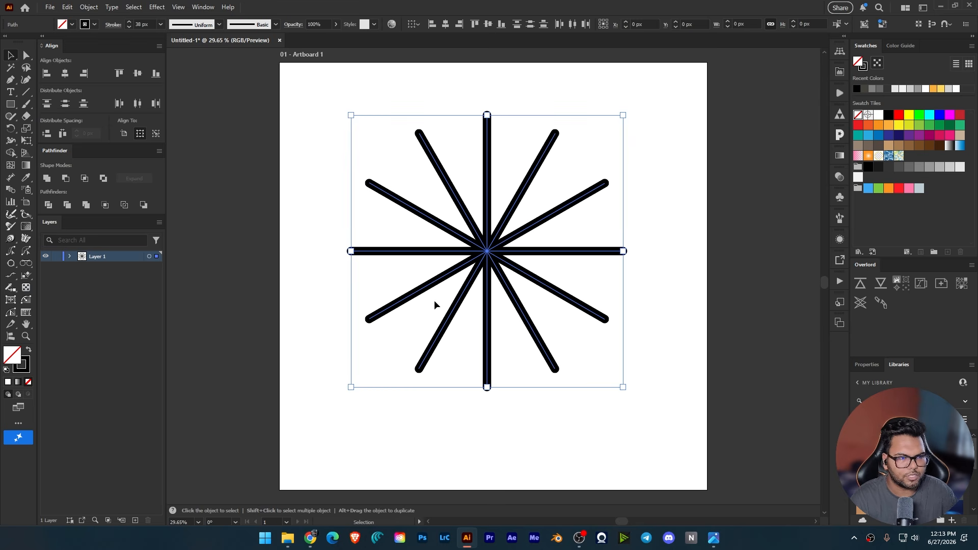
pyautogui.keyDown('alt'); pyautogui.scroll(-1, 520, 278); pyautogui.keyUp('alt')
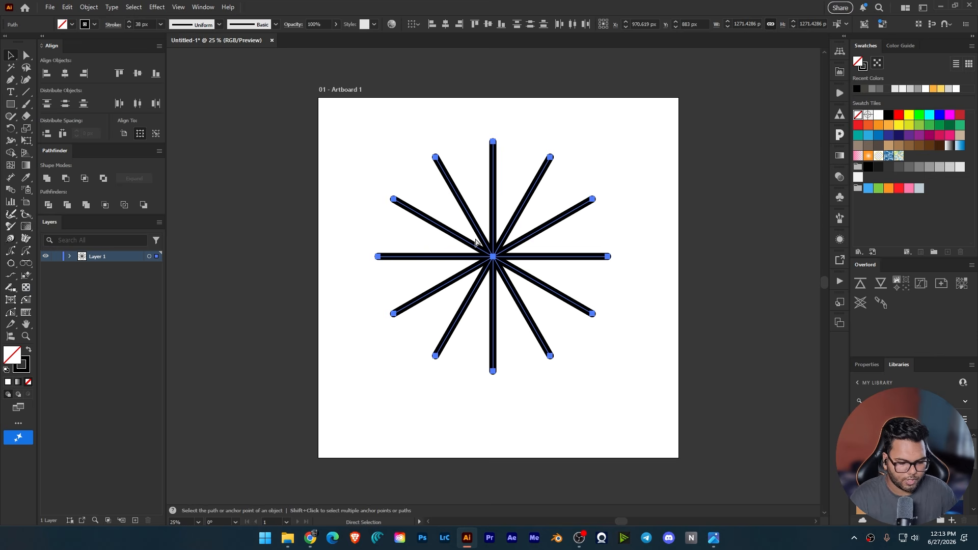
pyautogui.hotkey('ctrl', 'g')
pyautogui.click(488, 24)
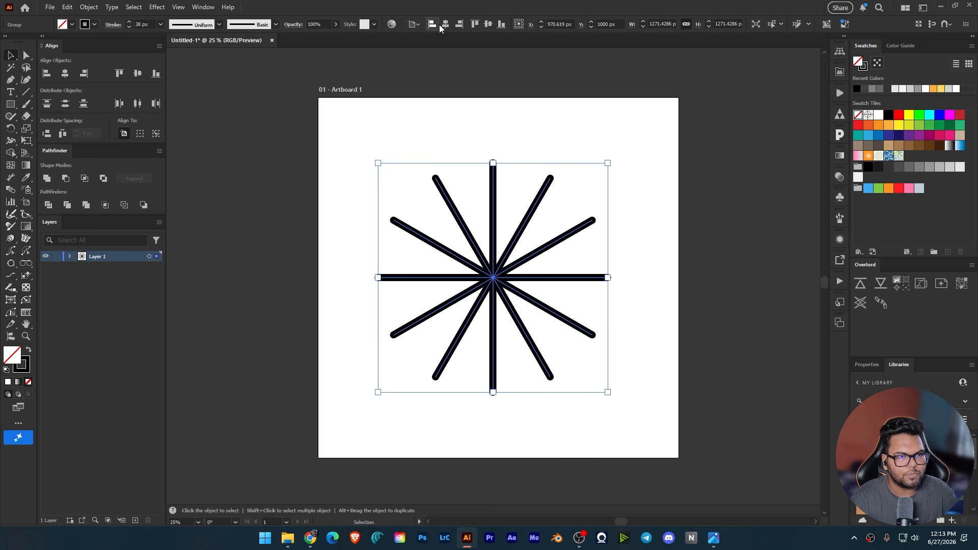
pyautogui.click(445, 24)
# - Thicken the starburst's stroke weight to 72 px
pyautogui.click(143, 24)
pyautogui.press('Up')
pyautogui.press('Up')
pyautogui.press('Up')
pyautogui.press('Up')
pyautogui.press('Up')
pyautogui.press('Up')
pyautogui.press('Up')
pyautogui.press('Up')
pyautogui.press('Up')
pyautogui.press('Up')
pyautogui.press('Up')
pyautogui.press('Up')
pyautogui.press('Up')
pyautogui.press('Up')
pyautogui.press('Up')
pyautogui.press('Up')
pyautogui.press('Up')
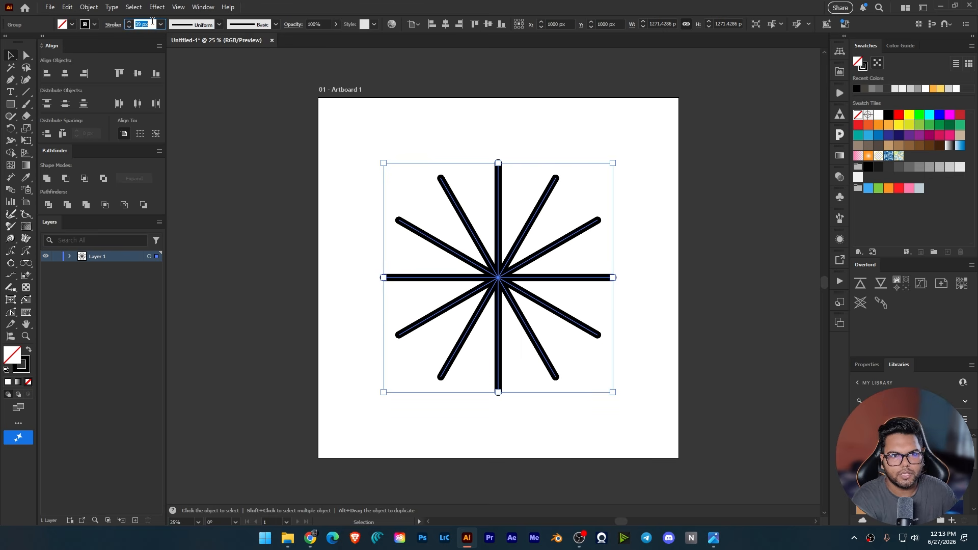
pyautogui.press('Up')
pyautogui.press('Up')
pyautogui.press('Up')
pyautogui.press('Up')
pyautogui.press('Up')
pyautogui.press('Up')
pyautogui.press('Up')
pyautogui.press('Up')
pyautogui.press('Up')
pyautogui.press('Up')
pyautogui.press('Up')
pyautogui.press('Up')
pyautogui.press('Up')
pyautogui.press('Up')
pyautogui.press('Up')
pyautogui.press('Up')
pyautogui.press('Up')
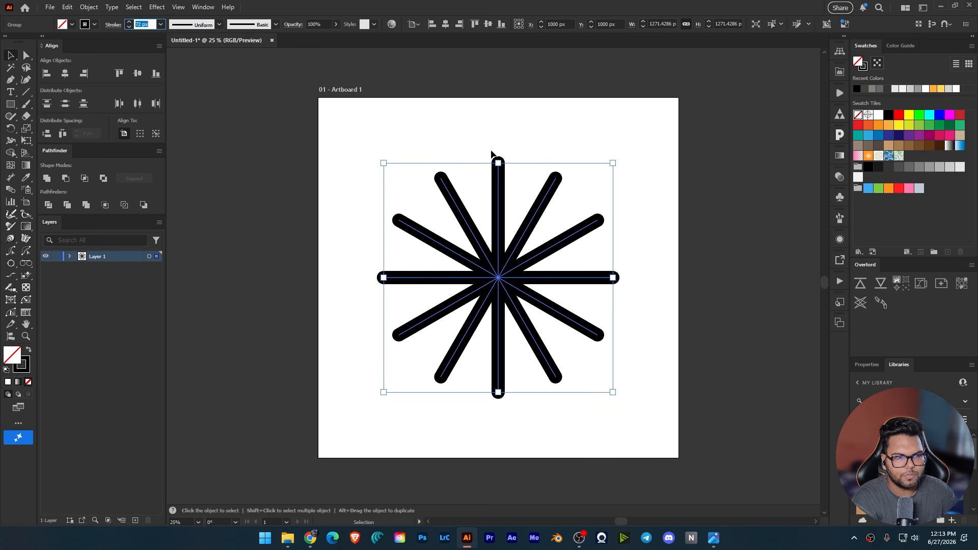
# - Expand the starburst's strokes into filled shapes and unite them into a single shape
pyautogui.moveTo(598, 138); pyautogui.dragTo(355, 408)
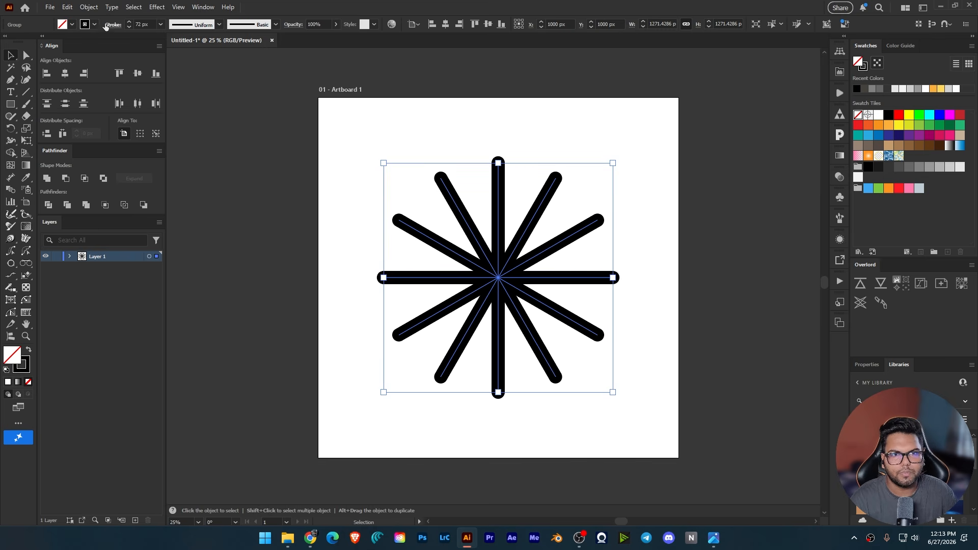
pyautogui.click(88, 7)
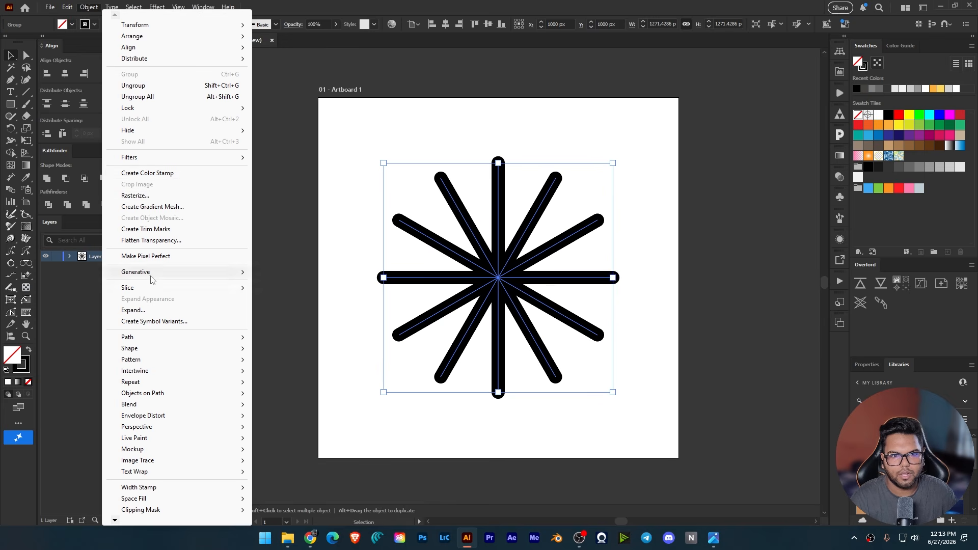
pyautogui.click(133, 309)
pyautogui.click(464, 326)
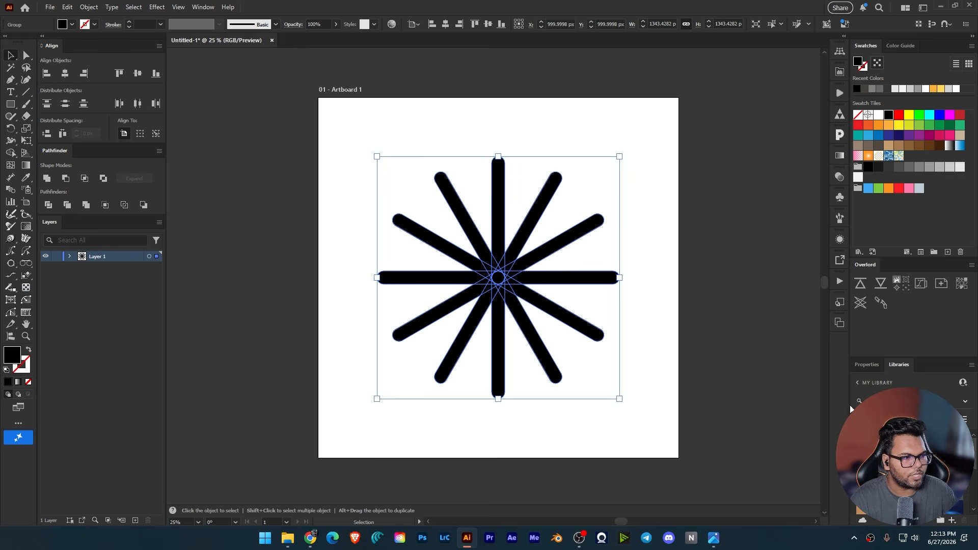
pyautogui.click(46, 178)
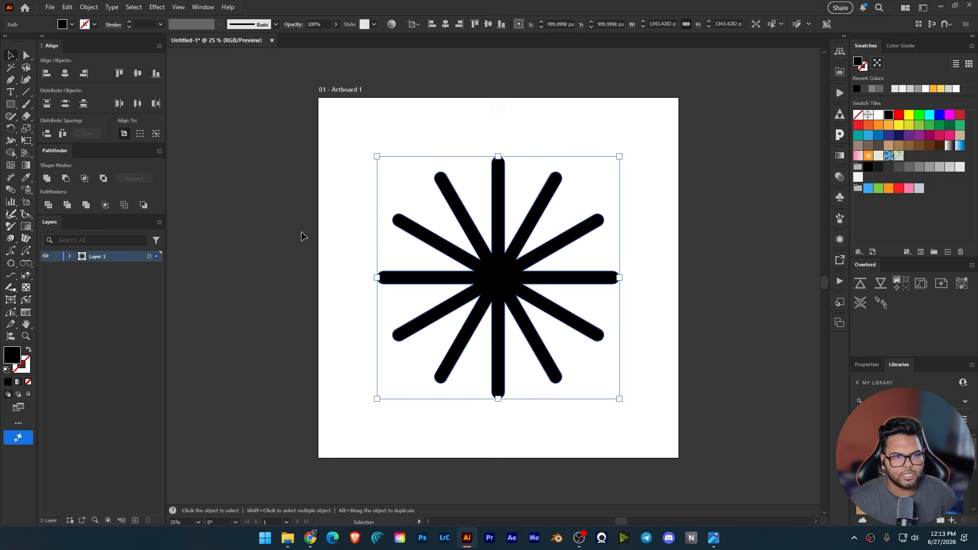
pyautogui.click(672, 170)
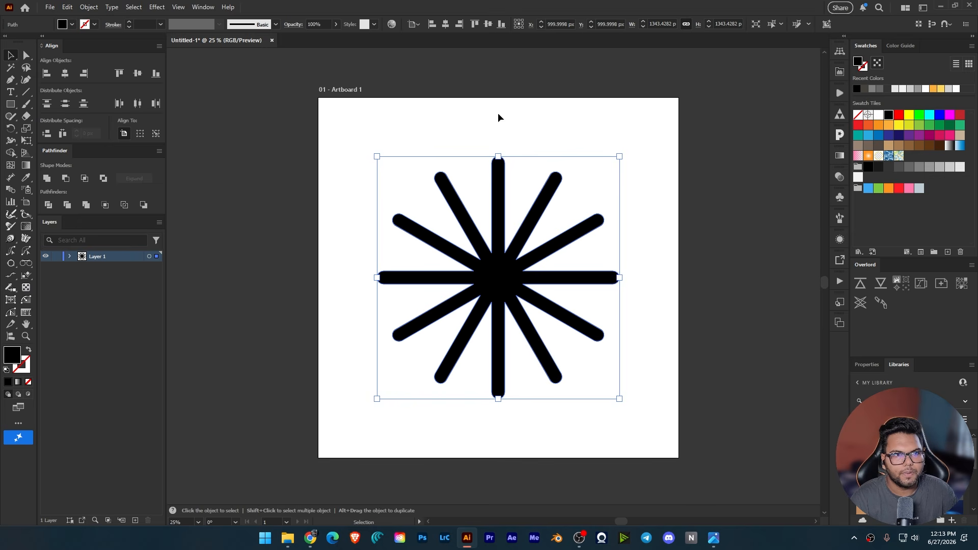
# - Export the starburst as an SVG asset to the Downloads folder, with opening the location after export enabled
pyautogui.rightClick(524, 279)
pyautogui.click(565, 519)
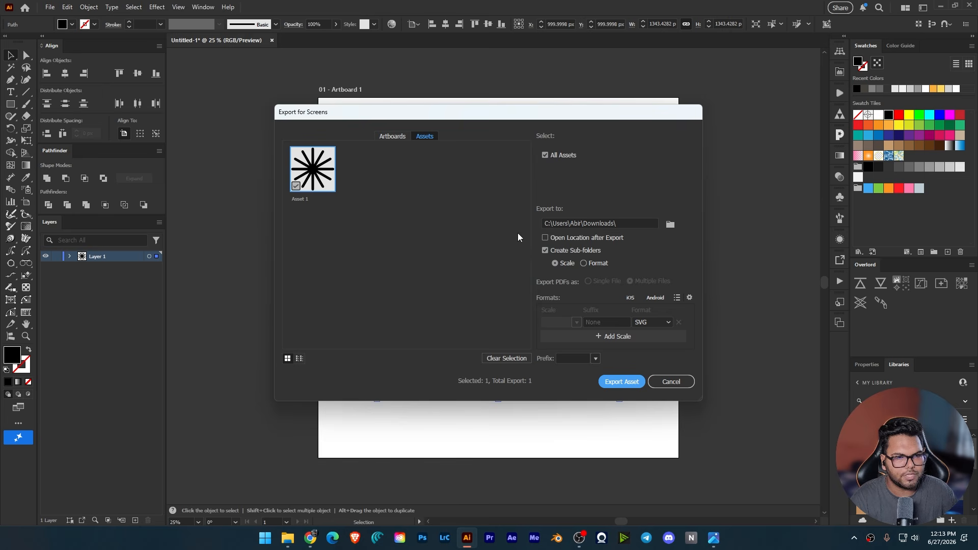
pyautogui.click(552, 238)
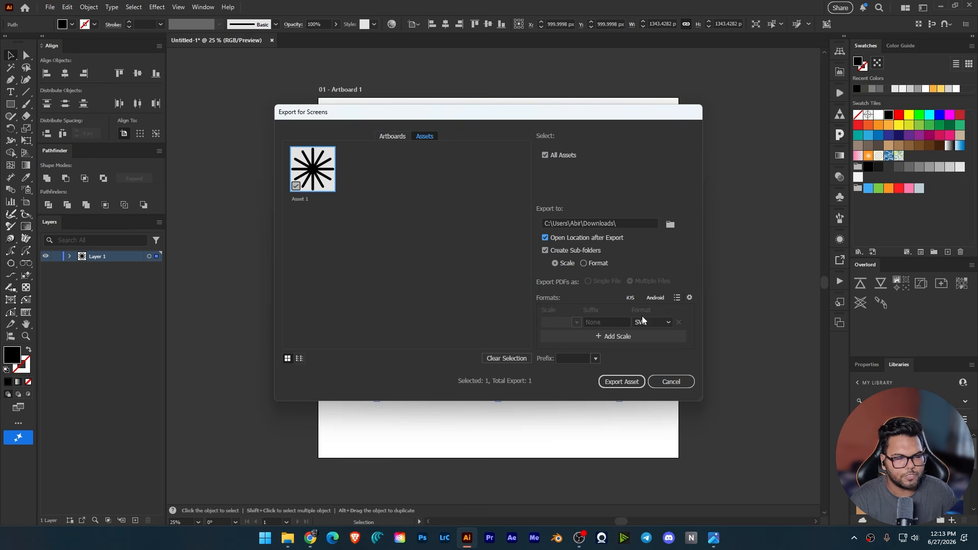
pyautogui.click(630, 382)
pyautogui.click(588, 296)
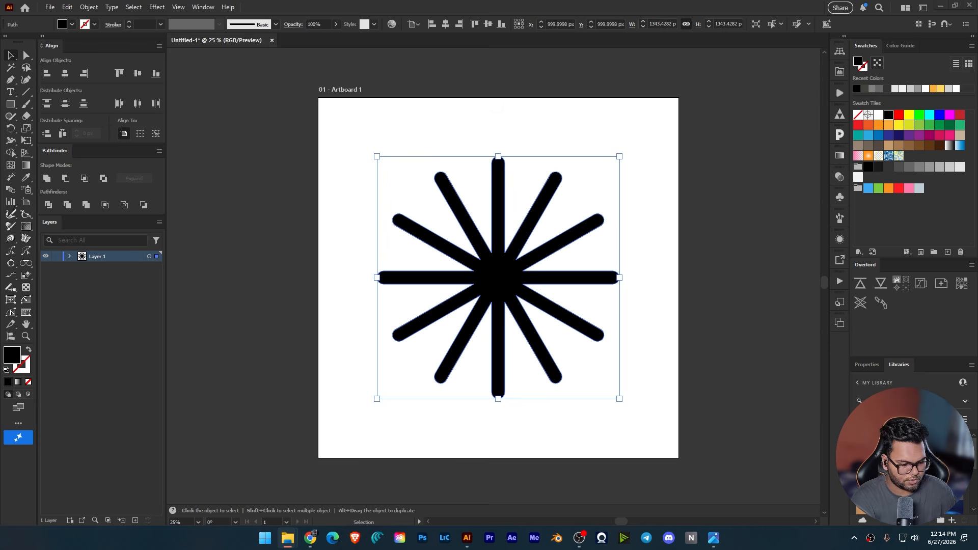
# - Bring the exported SVG folder into view, enlarge its thumbnails and select Asset 1.svg
pyautogui.moveTo(641, 549); pyautogui.dragTo(668, 75)
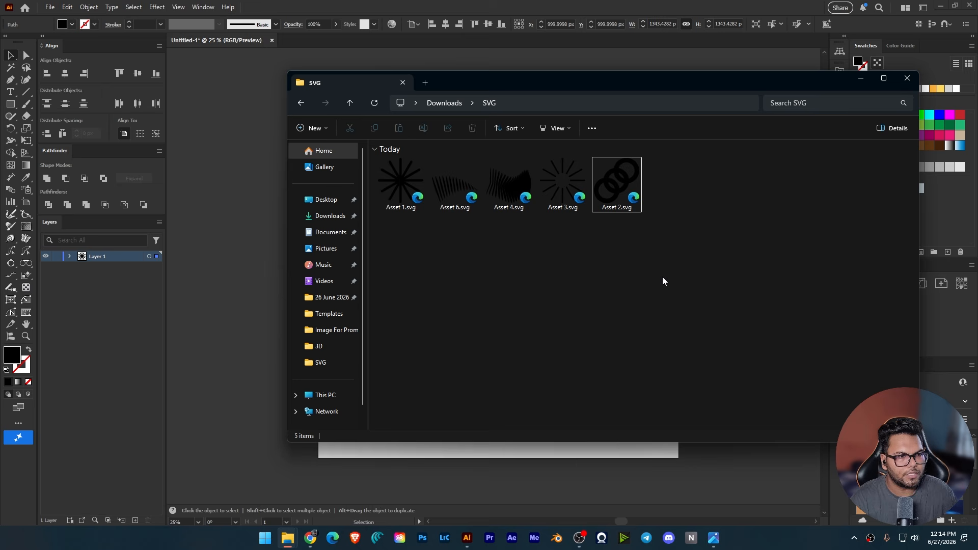
pyautogui.keyDown('ctrl'); pyautogui.scroll(3, 651, 211); pyautogui.keyUp('ctrl')
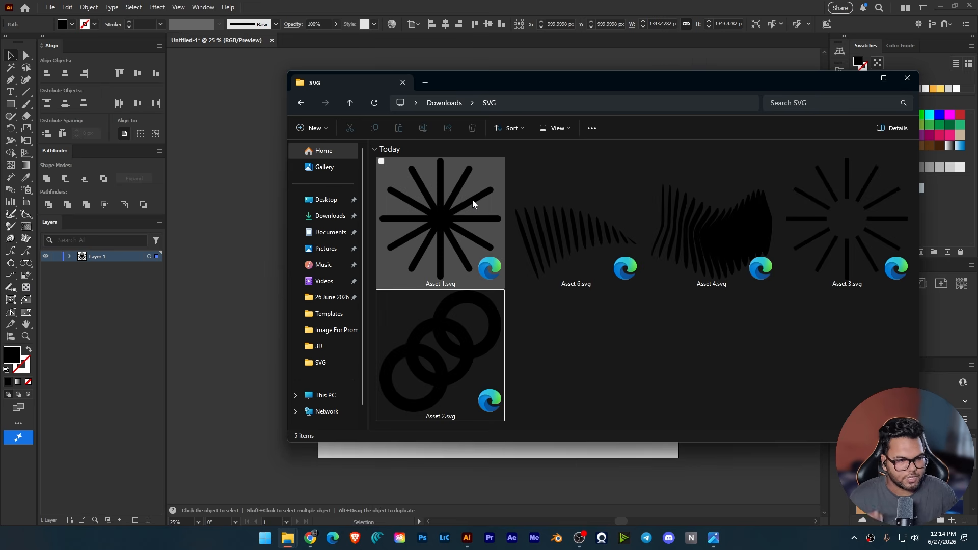
pyautogui.click(467, 236)
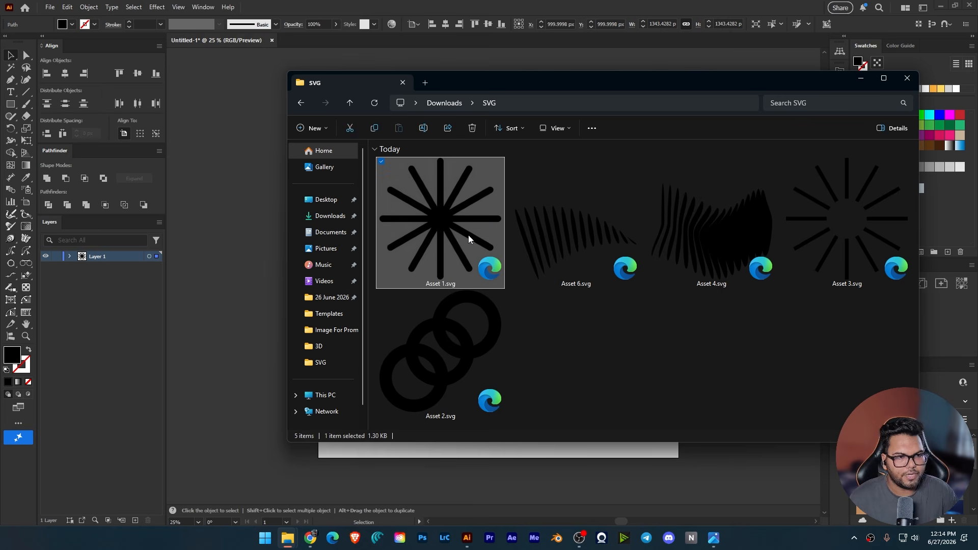
# - Minimize Illustrator, switch to Chrome, open formia.so and dismiss the video download overlay
pyautogui.click(550, 4)
pyautogui.click(941, 5)
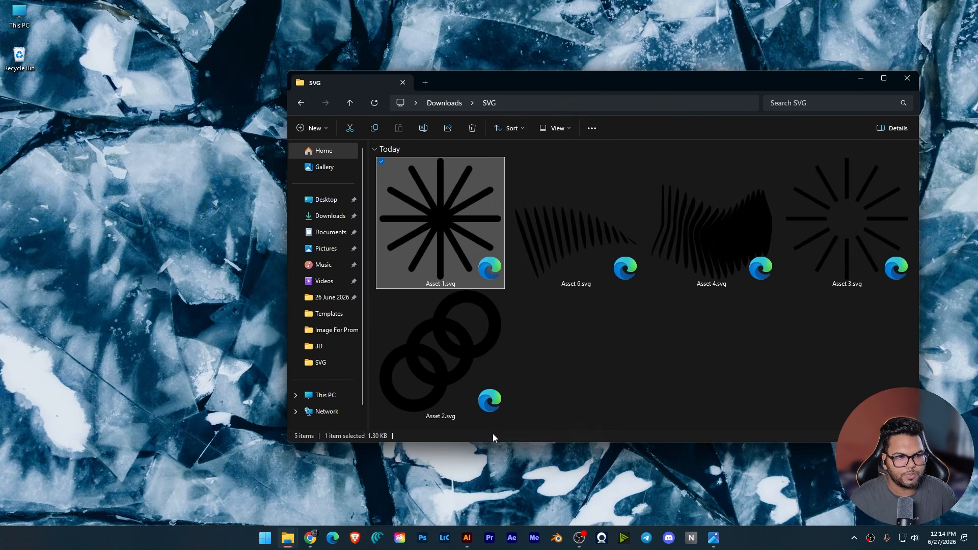
pyautogui.click(310, 537)
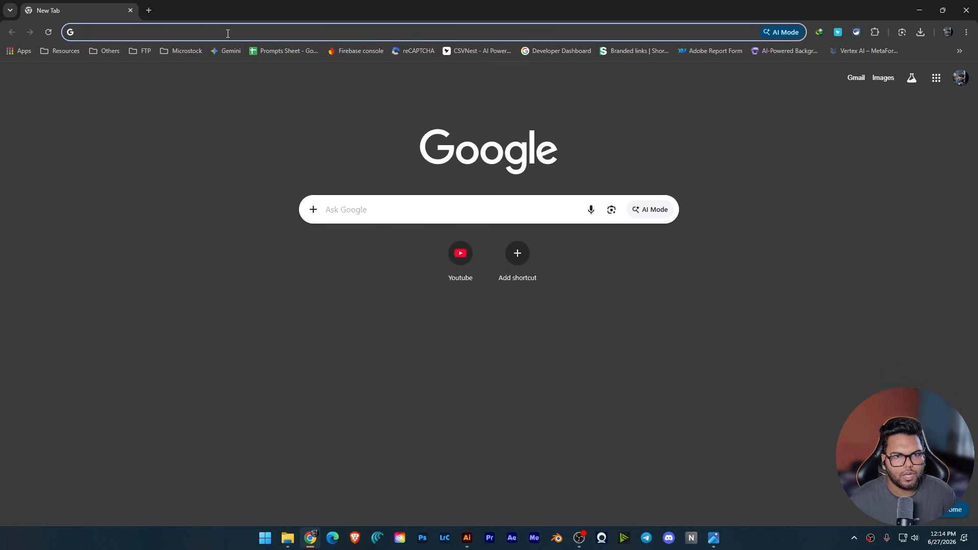
pyautogui.write('formia.so')
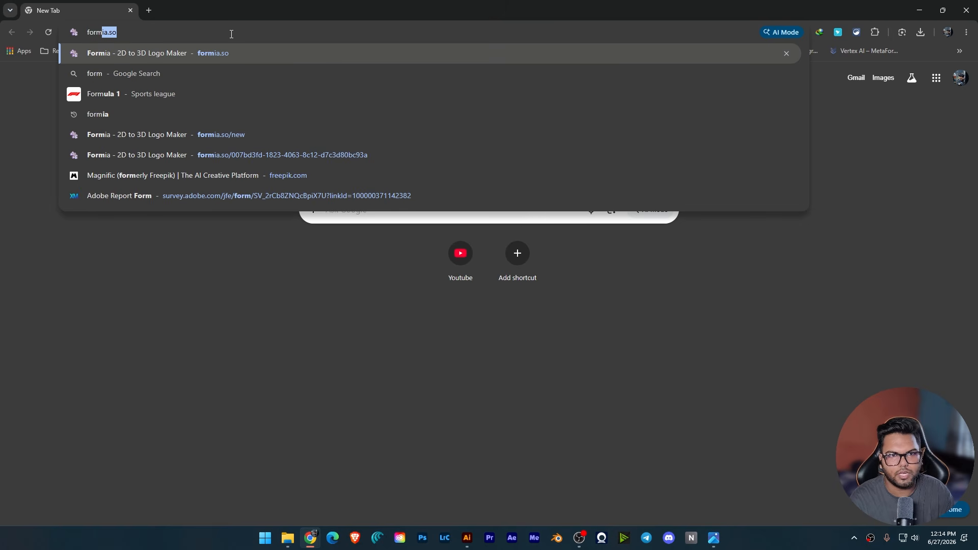
pyautogui.click(240, 53)
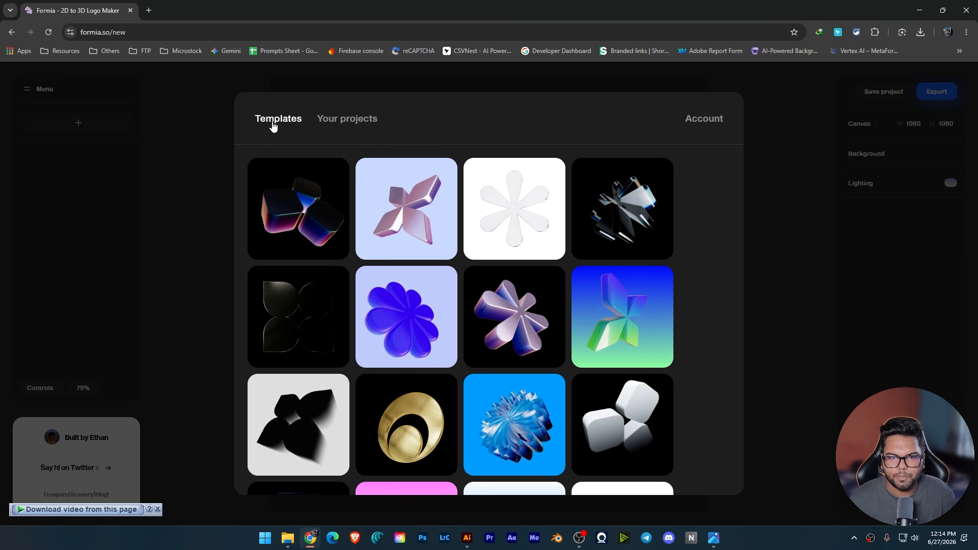
pyautogui.click(158, 510)
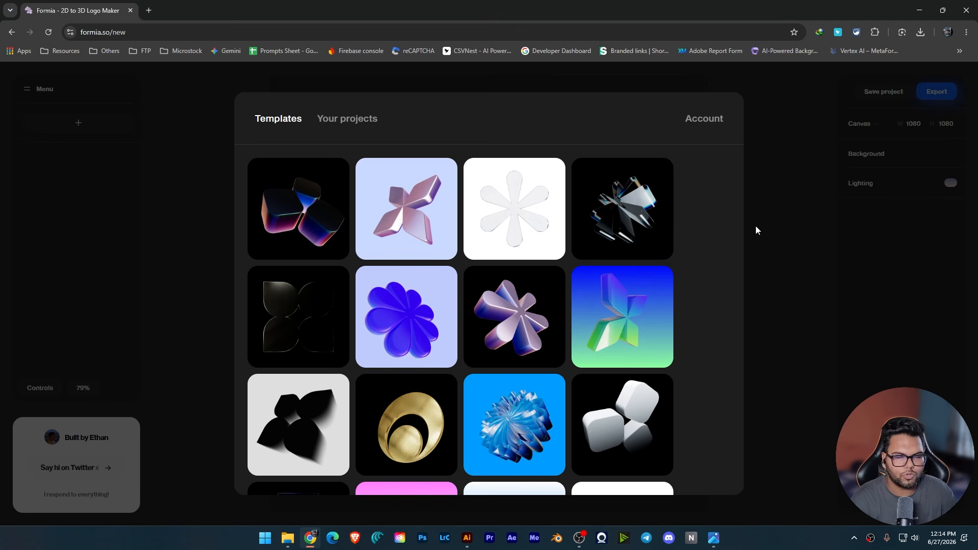
# - Look through the available 3D logo templates in Formia's template gallery
pyautogui.scroll(-4, 482, 240)
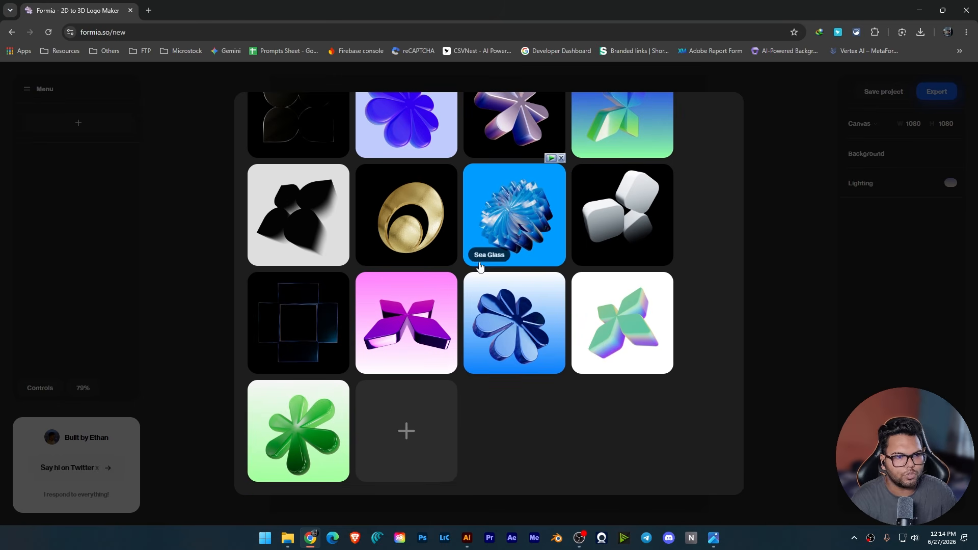
pyautogui.scroll(4, 578, 248)
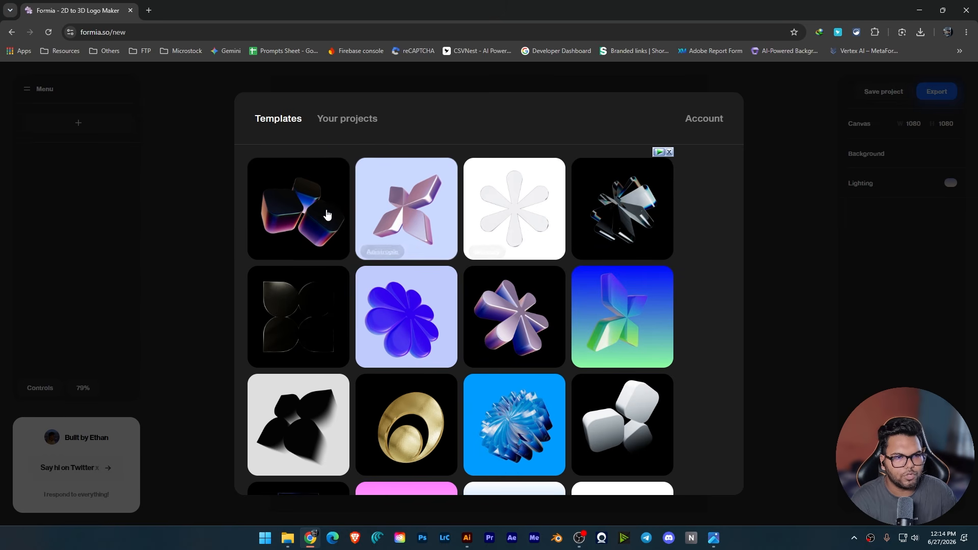
pyautogui.scroll(-4, 507, 298)
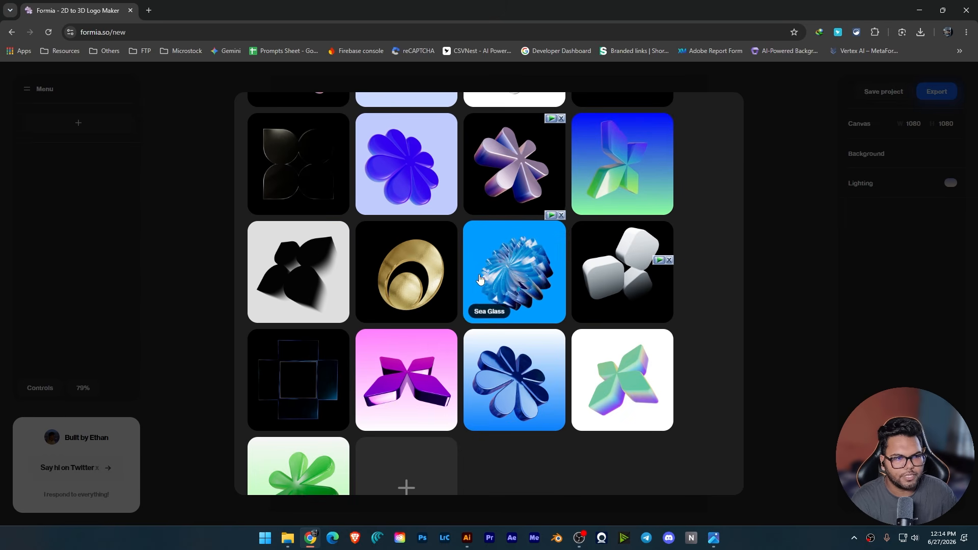
pyautogui.scroll(2, 471, 277)
pyautogui.scroll(2, 471, 278)
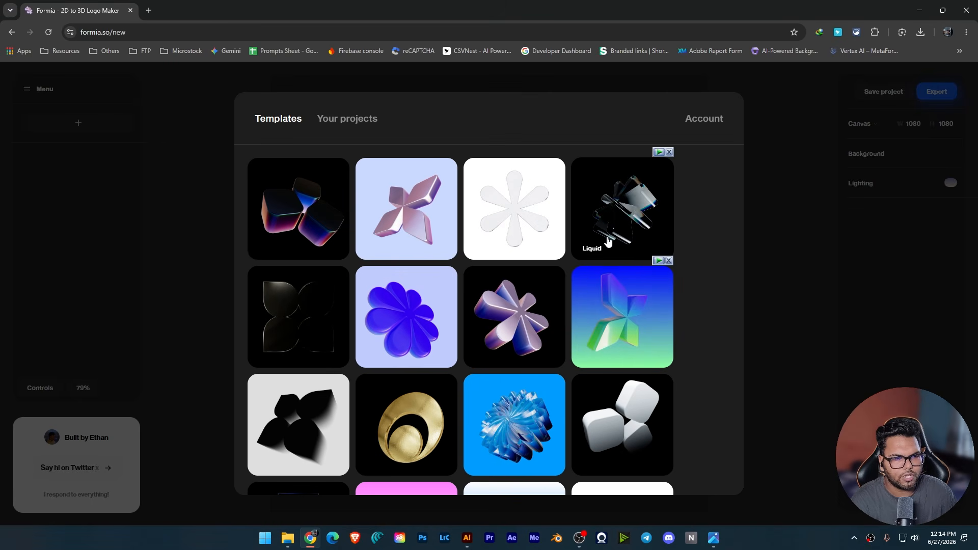
# - Open the Liquid template for editing and leave its shape unselected
pyautogui.click(626, 209)
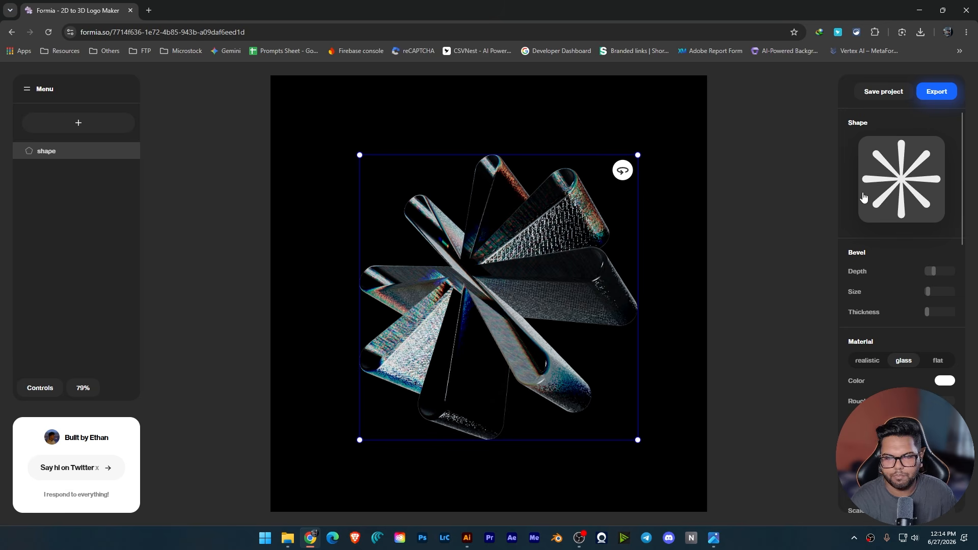
pyautogui.click(899, 179)
pyautogui.click(819, 129)
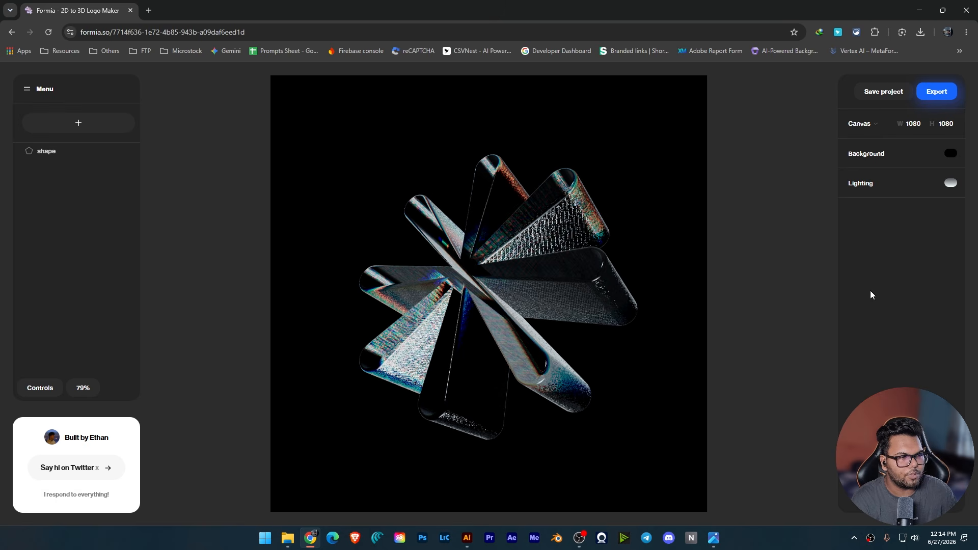
# - Examine the shape's bevel, material, texture and alignment settings, plus the available canvas size presets
pyautogui.click(558, 247)
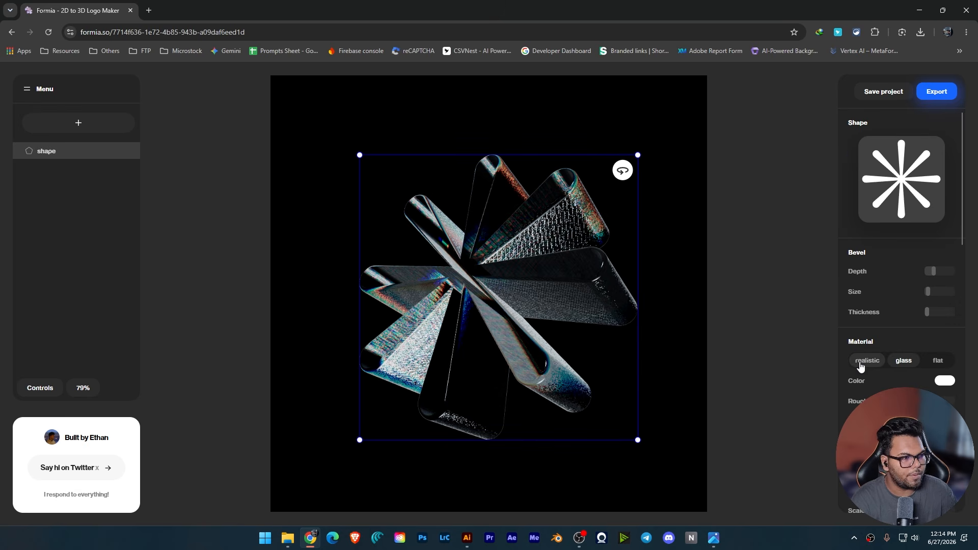
pyautogui.scroll(-3, 846, 362)
pyautogui.scroll(-1, 846, 362)
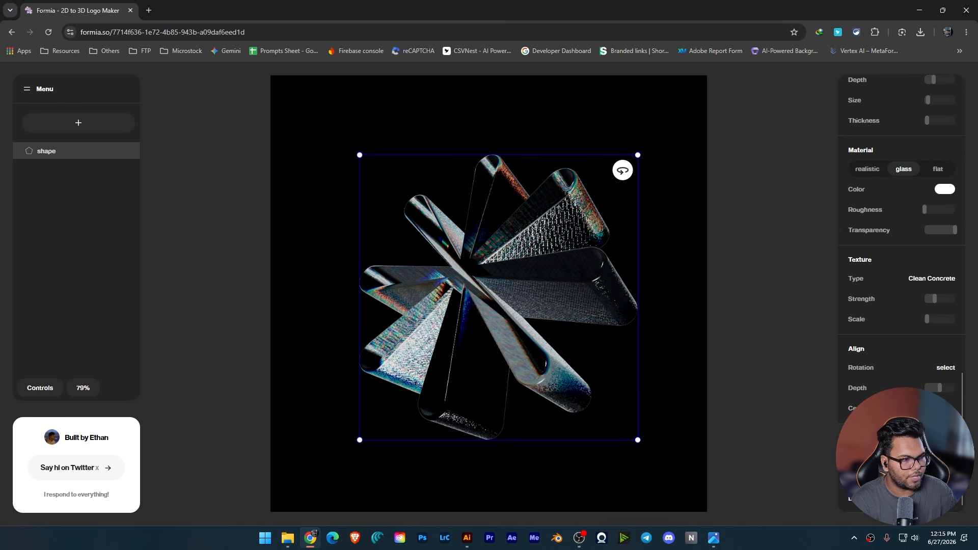
pyautogui.click(936, 437)
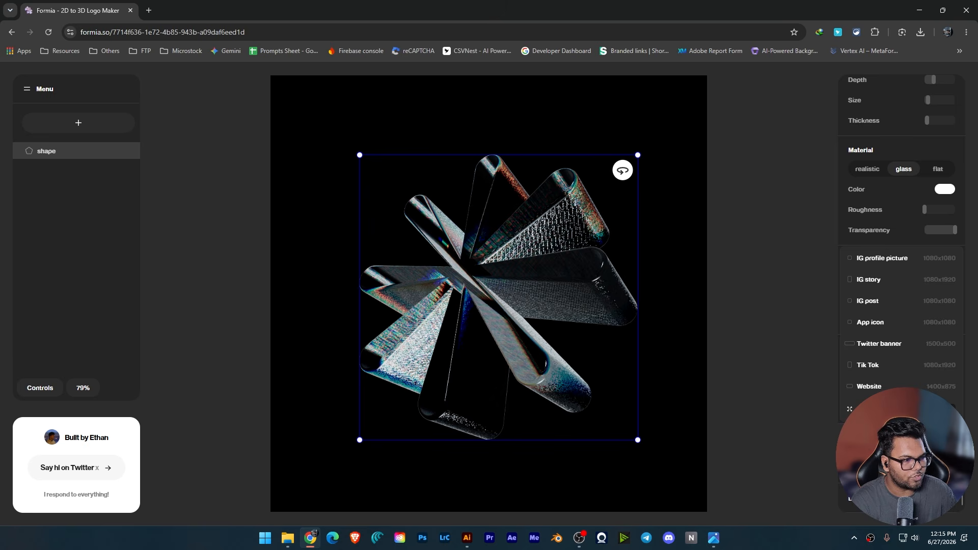
pyautogui.press('Escape')
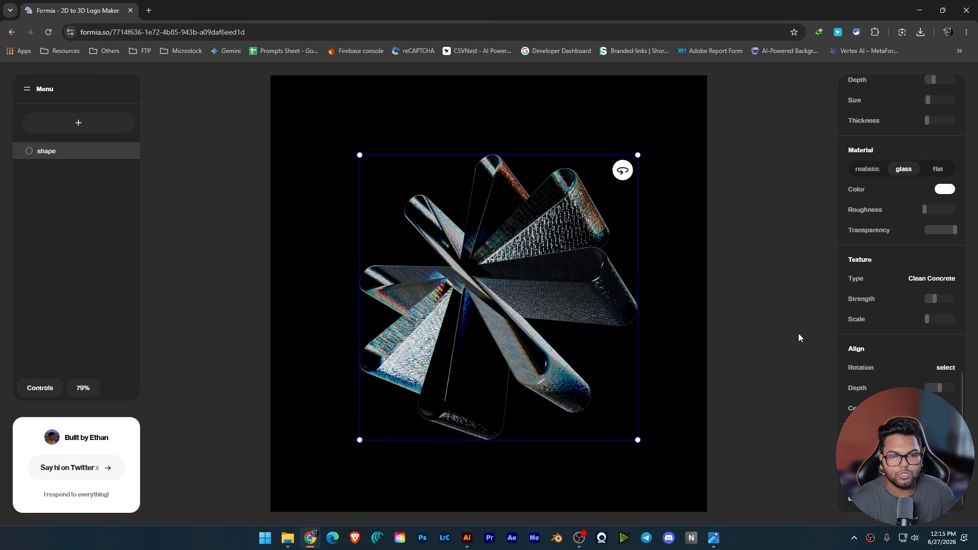
pyautogui.click(772, 290)
pyautogui.click(577, 240)
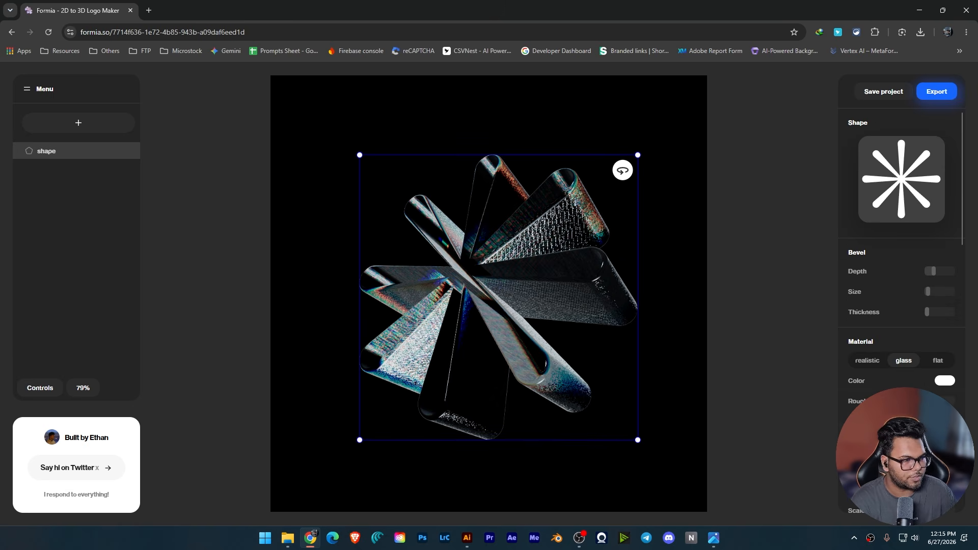
pyautogui.scroll(-2, 891, 302)
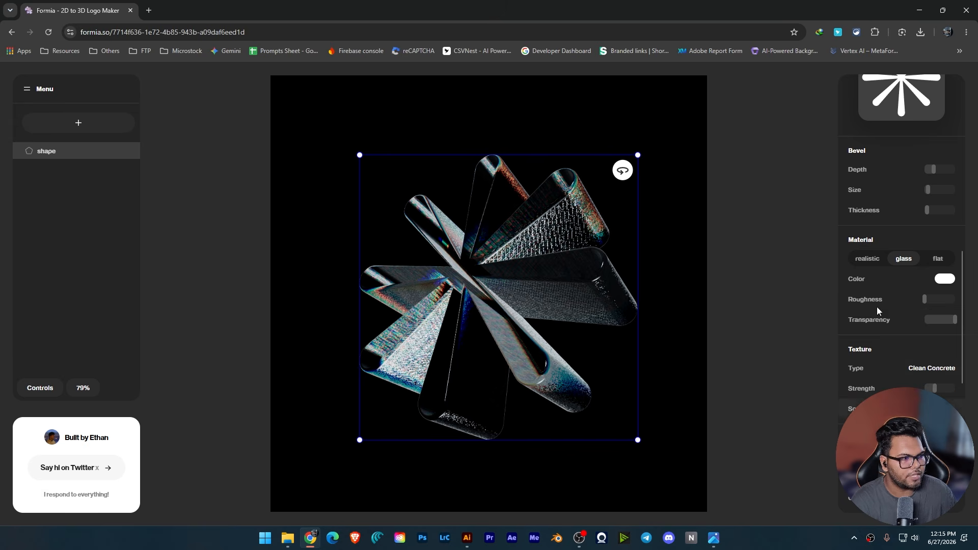
pyautogui.scroll(2, 880, 341)
# - Replace the template's shape with the exported starburst SVG from the SVG folder in Downloads
pyautogui.click(906, 168)
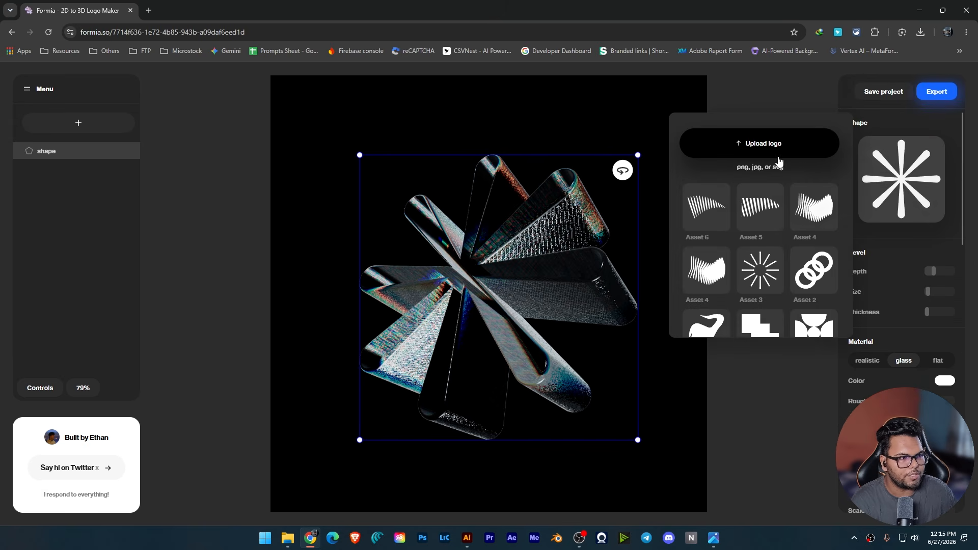
pyautogui.click(793, 149)
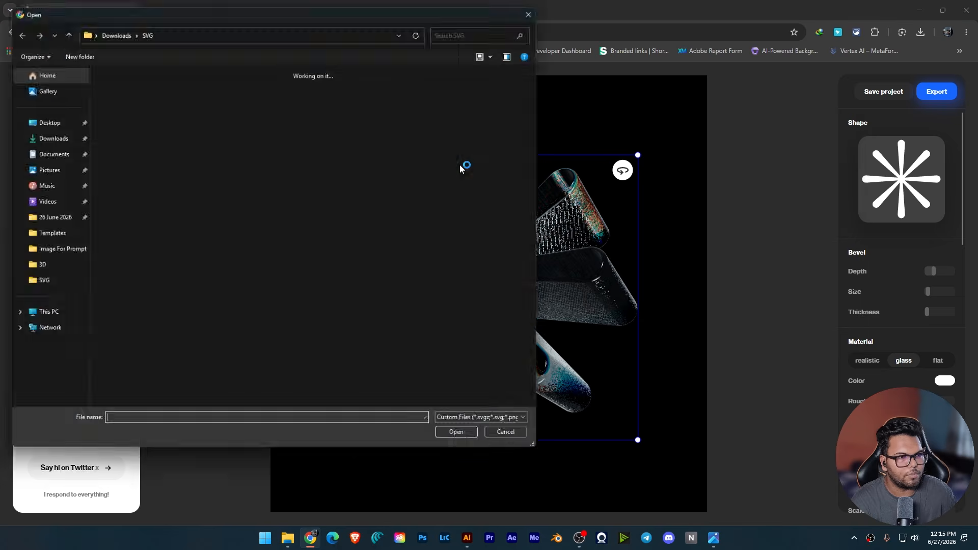
pyautogui.click(112, 107)
pyautogui.click(460, 439)
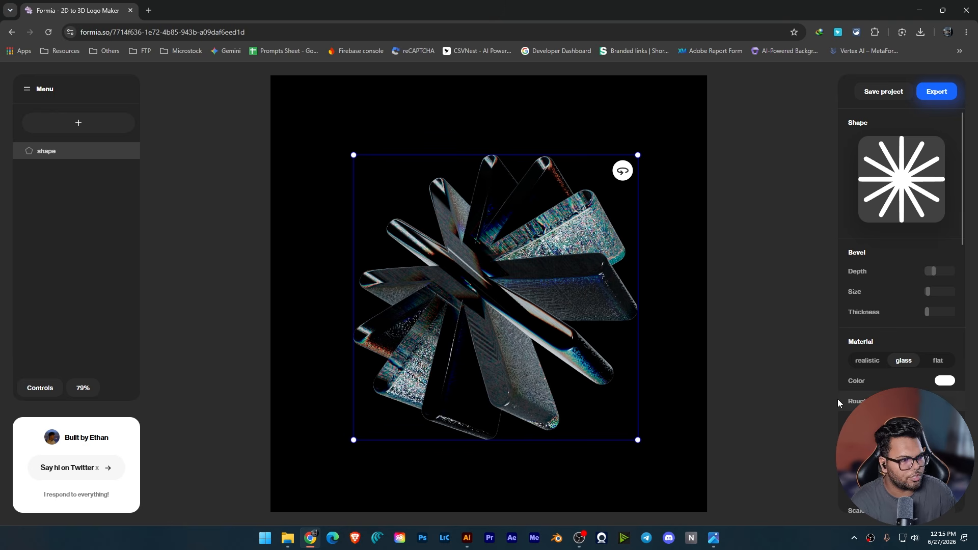
# - Set the starburst's texture type to None and deselect the shape
pyautogui.scroll(-3, 849, 357)
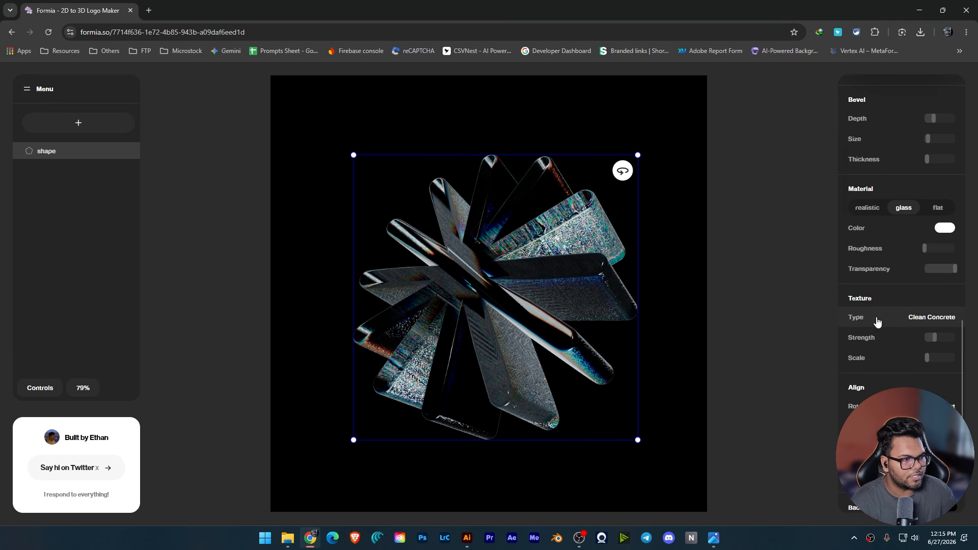
pyautogui.click(910, 320)
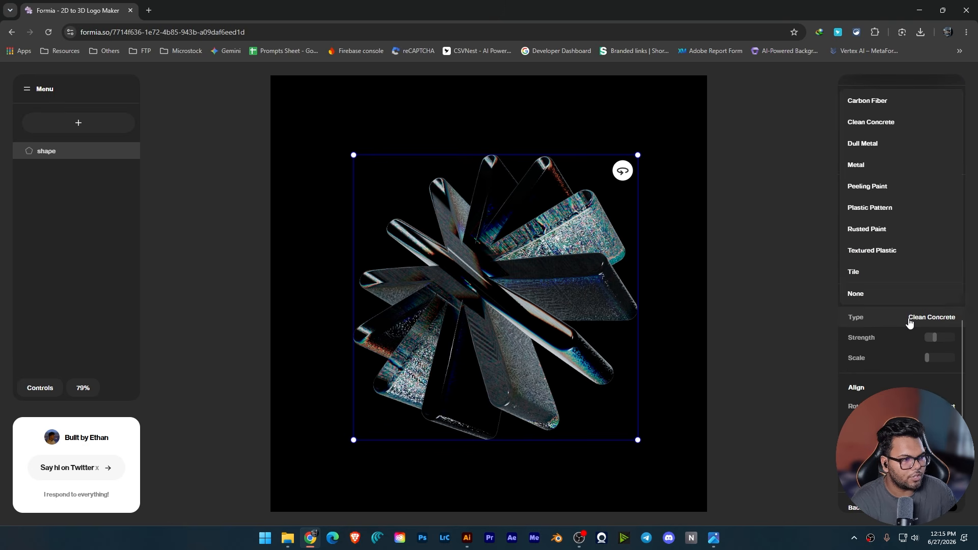
pyautogui.click(865, 299)
pyautogui.click(736, 237)
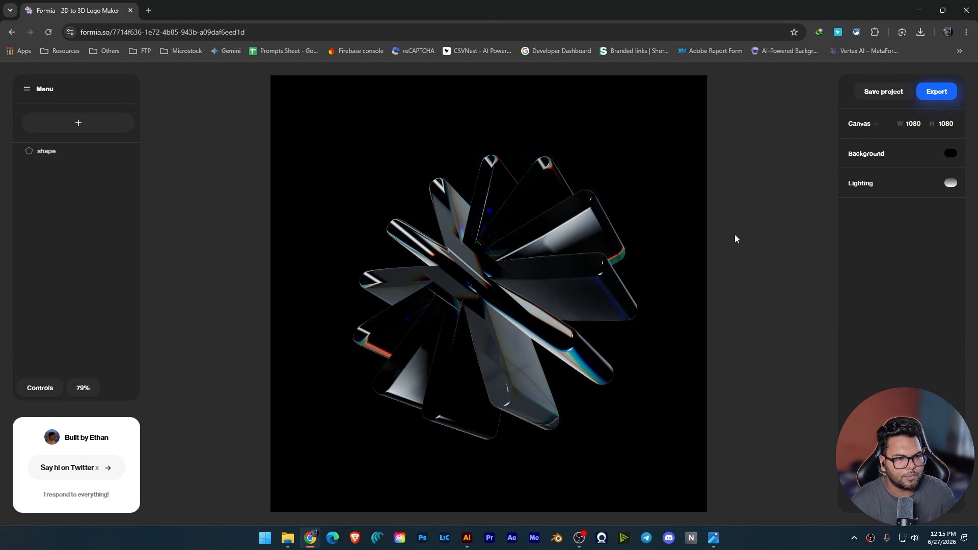
# - Set the first gradient color of the starburst's glass material to purple #c400ff
pyautogui.click(576, 259)
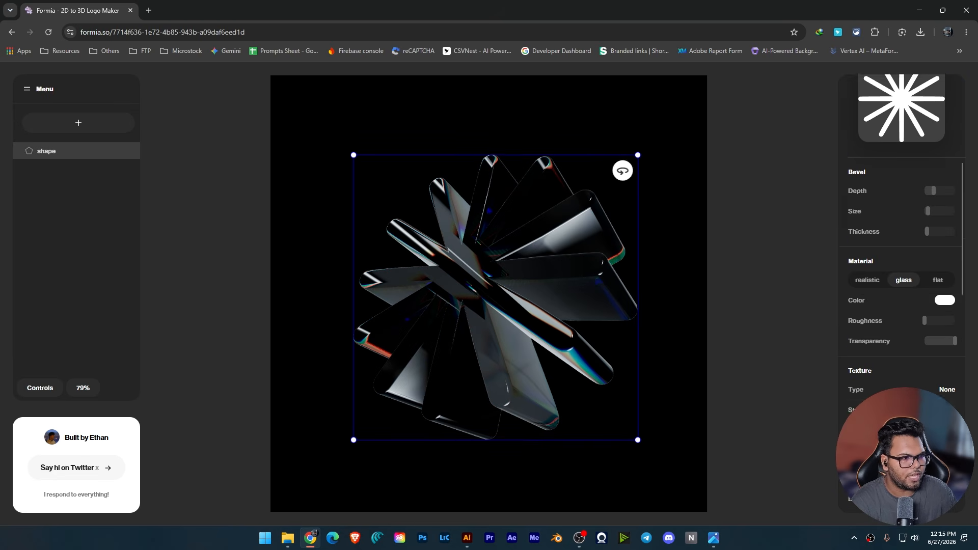
pyautogui.scroll(-1, 897, 408)
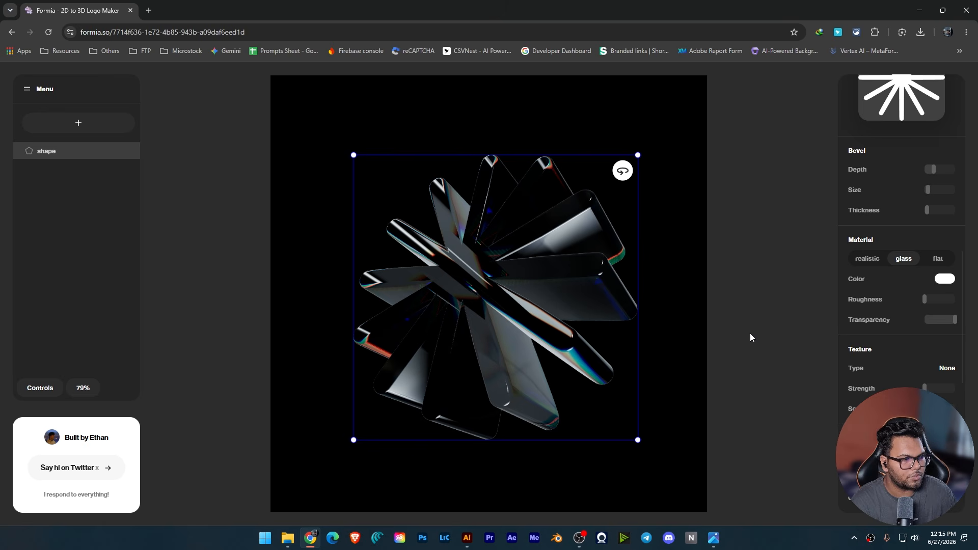
pyautogui.click(944, 281)
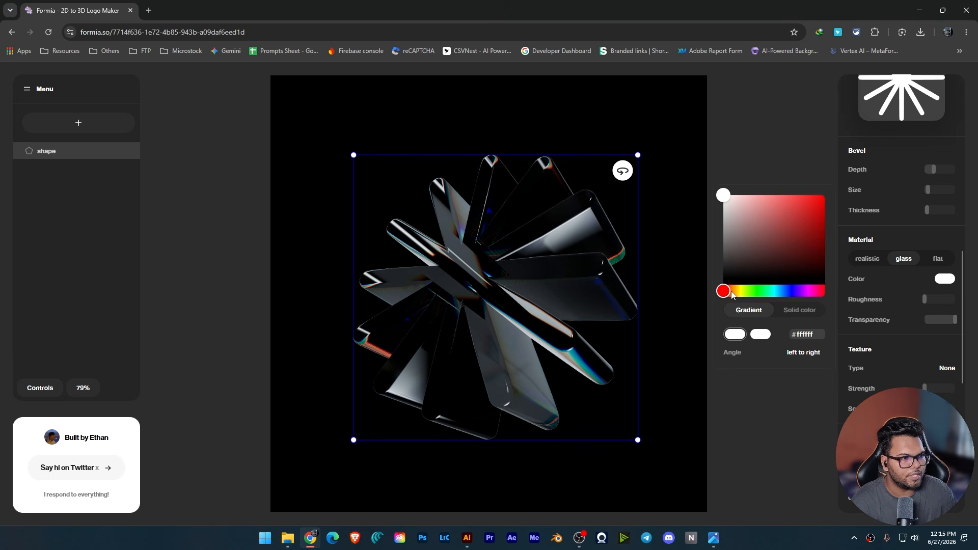
pyautogui.moveTo(732, 292); pyautogui.dragTo(783, 292)
pyautogui.moveTo(810, 219); pyautogui.dragTo(846, 192)
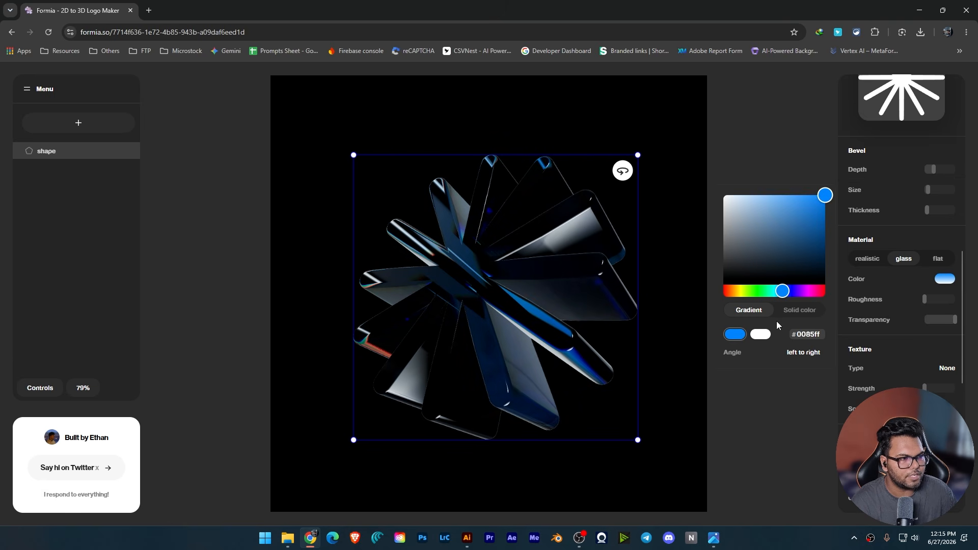
pyautogui.moveTo(784, 298); pyautogui.dragTo(806, 294)
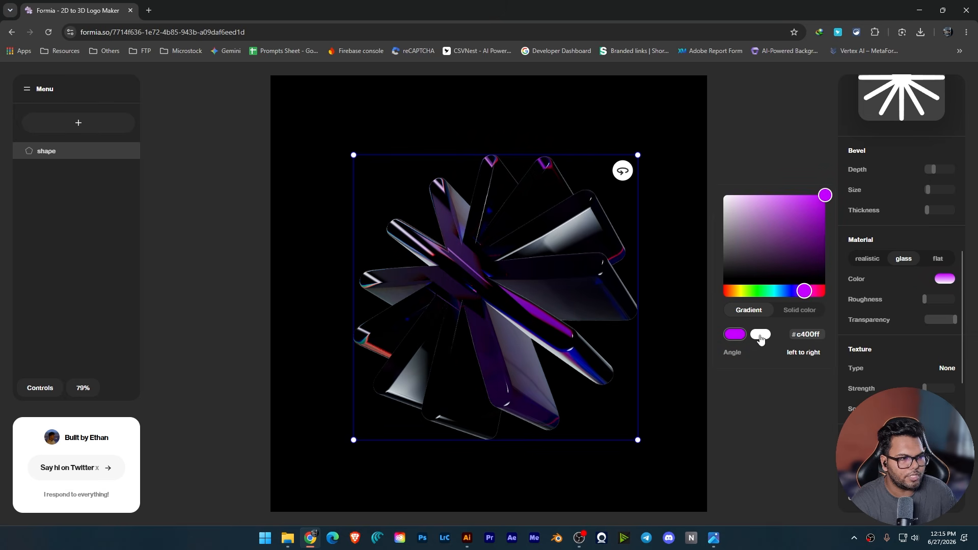
pyautogui.click(898, 429)
# - Reduce the starburst's bevel depth to make its rays thinner, and slightly increase the bevel size and thickness
pyautogui.scroll(-1, 899, 429)
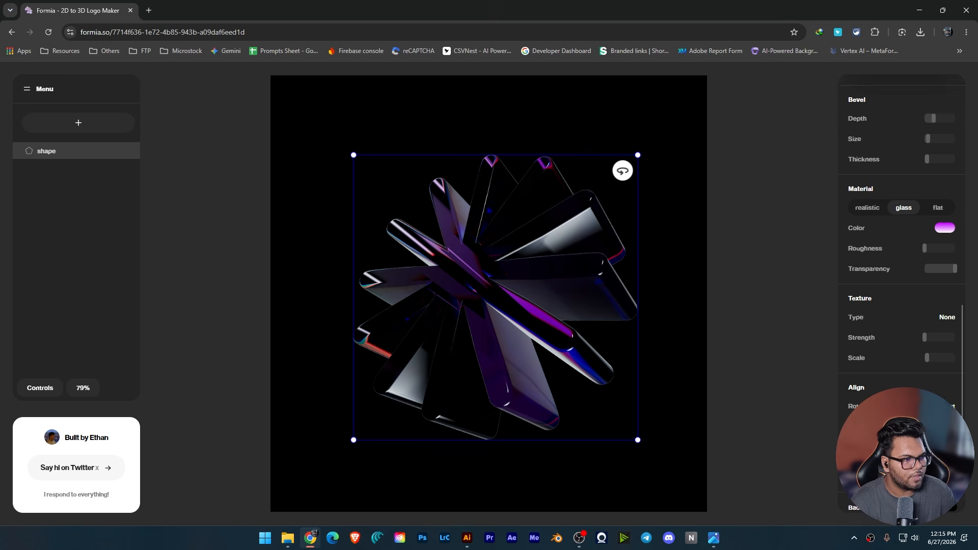
pyautogui.scroll(3, 889, 356)
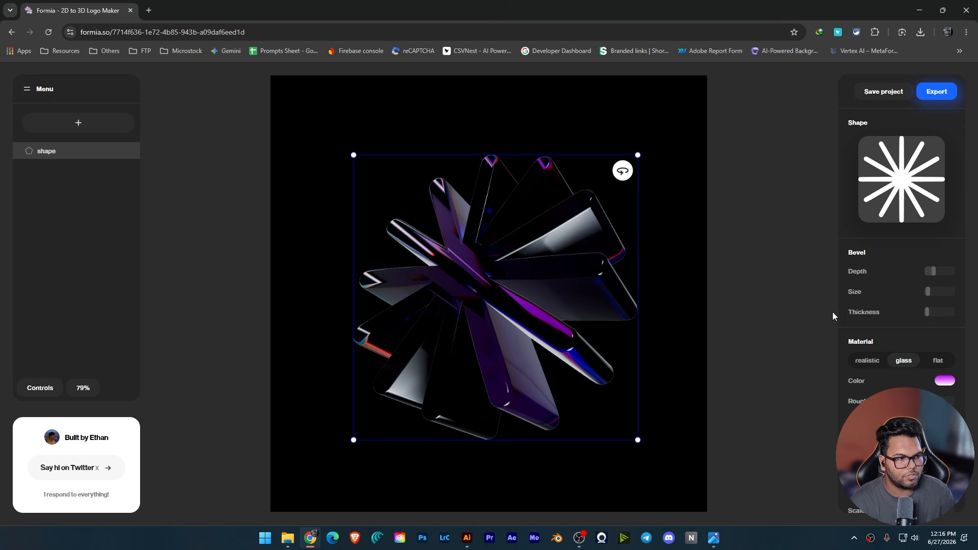
pyautogui.scroll(-4, 841, 304)
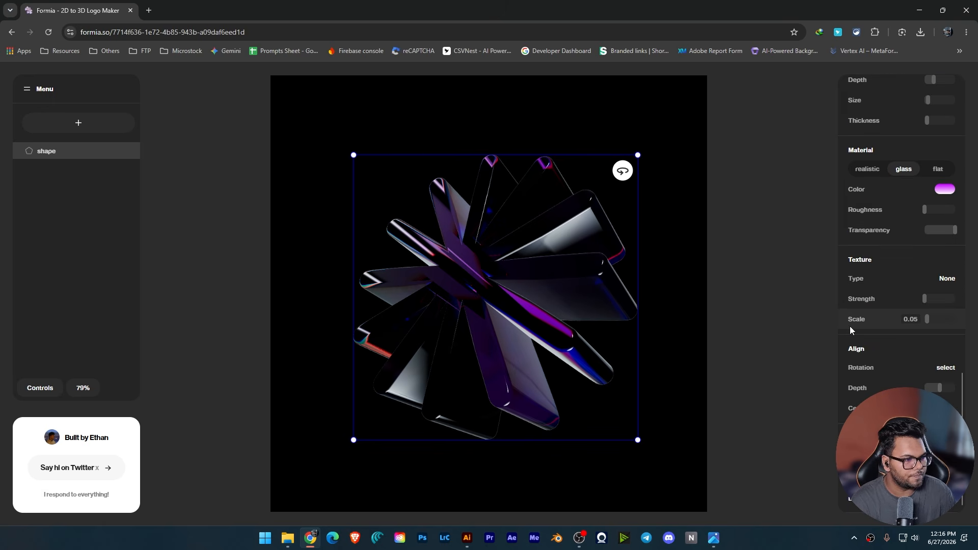
pyautogui.scroll(4, 862, 351)
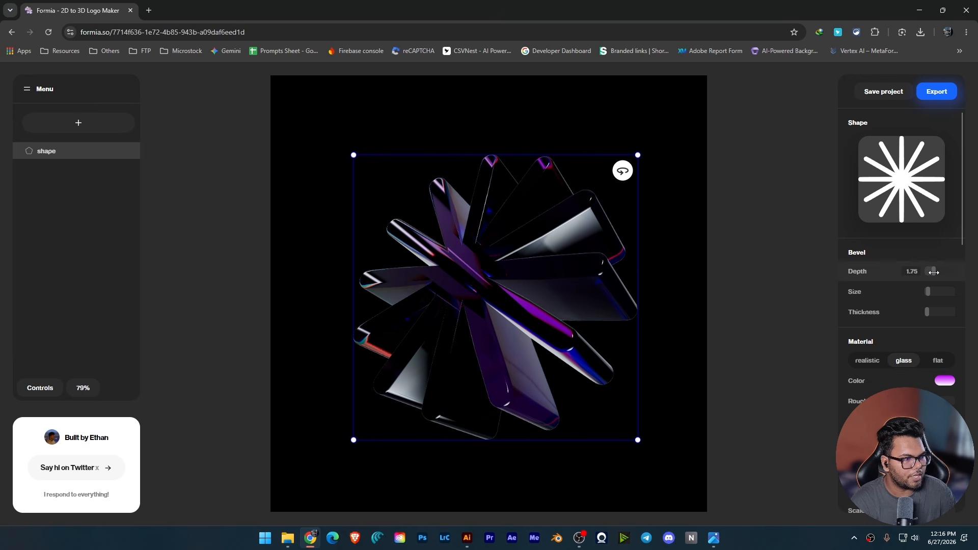
pyautogui.moveTo(937, 271); pyautogui.dragTo(927, 273)
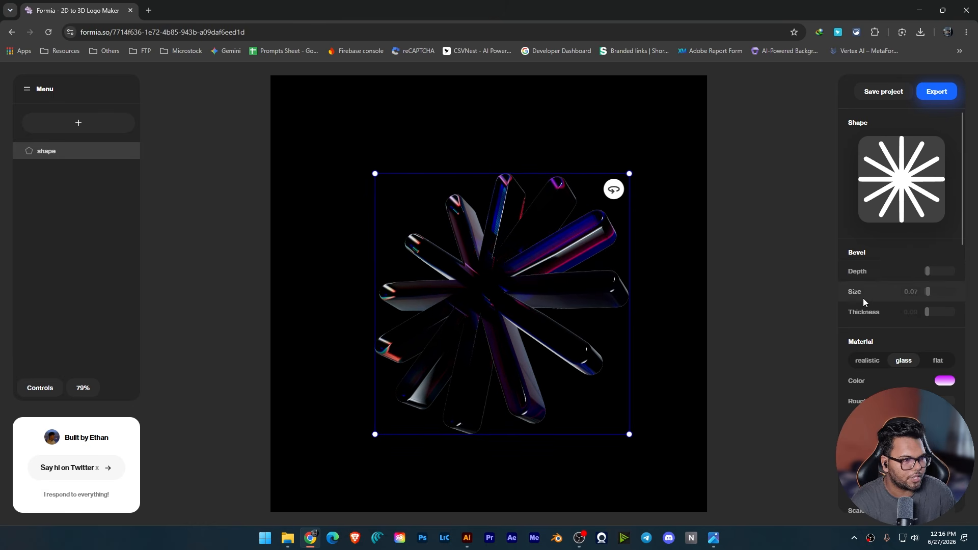
pyautogui.moveTo(929, 292); pyautogui.dragTo(929, 312)
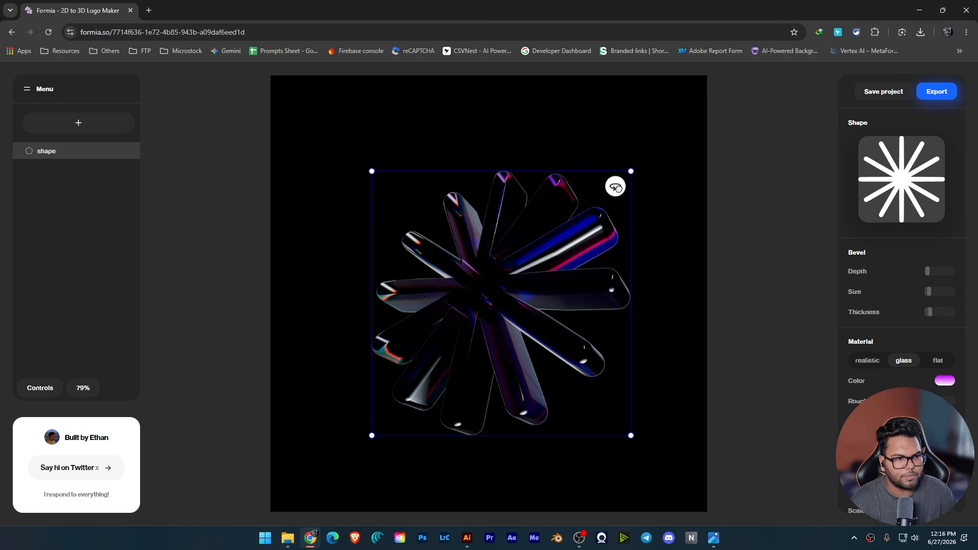
# - Rotate the starburst to a new 3D angle and enlarge it to span most of the canvas width
pyautogui.moveTo(618, 188)
pyautogui.mouseDown()
pyautogui.moveTo(670, 188)
pyautogui.moveTo(634, 196)
pyautogui.moveTo(666, 195)
pyautogui.moveTo(649, 203)
pyautogui.moveTo(607, 280)
pyautogui.moveTo(613, 168)
pyautogui.moveTo(616, 197)
pyautogui.moveTo(598, 174)
pyautogui.moveTo(606, 174)
pyautogui.mouseUp()
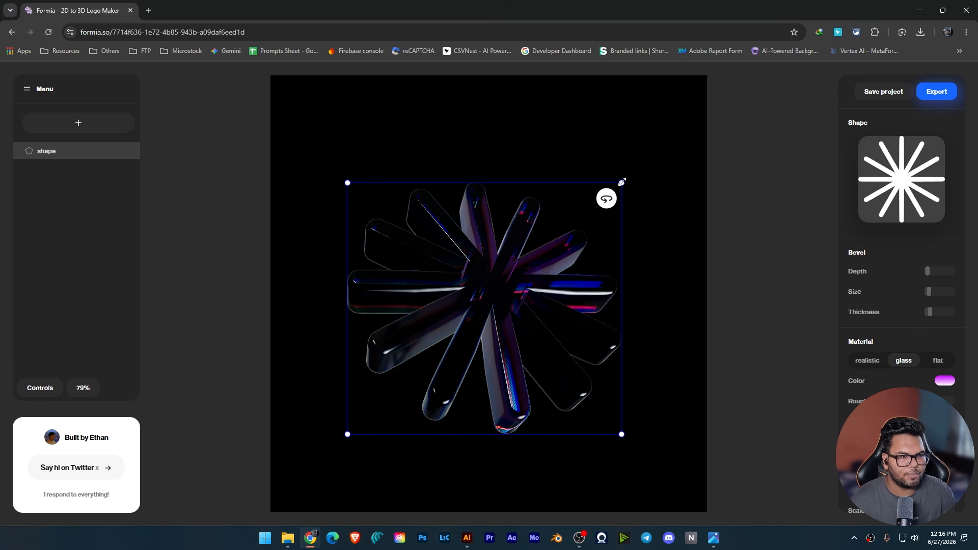
pyautogui.moveTo(622, 182); pyautogui.dragTo(663, 150)
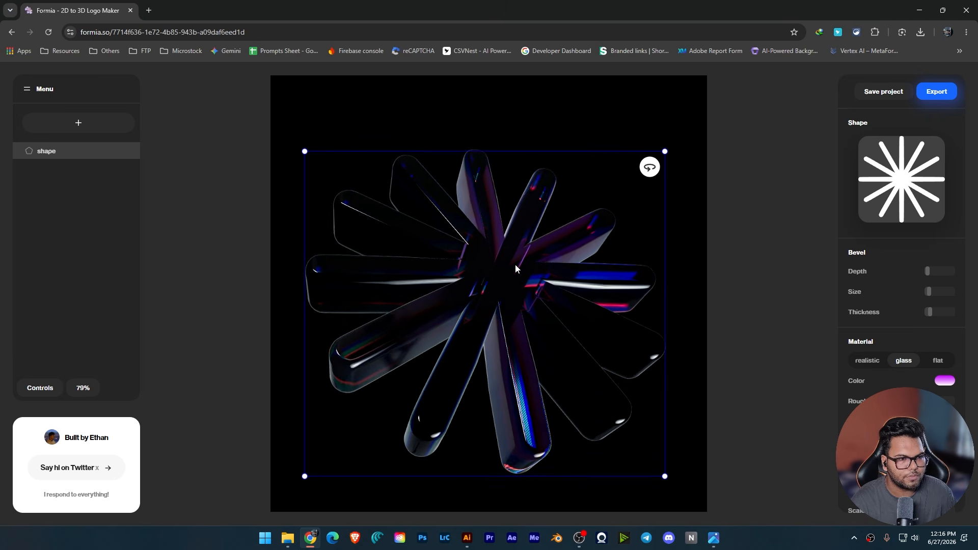
# - Apply the center alignment options to the starburst and deselect it
pyautogui.scroll(-4, 902, 290)
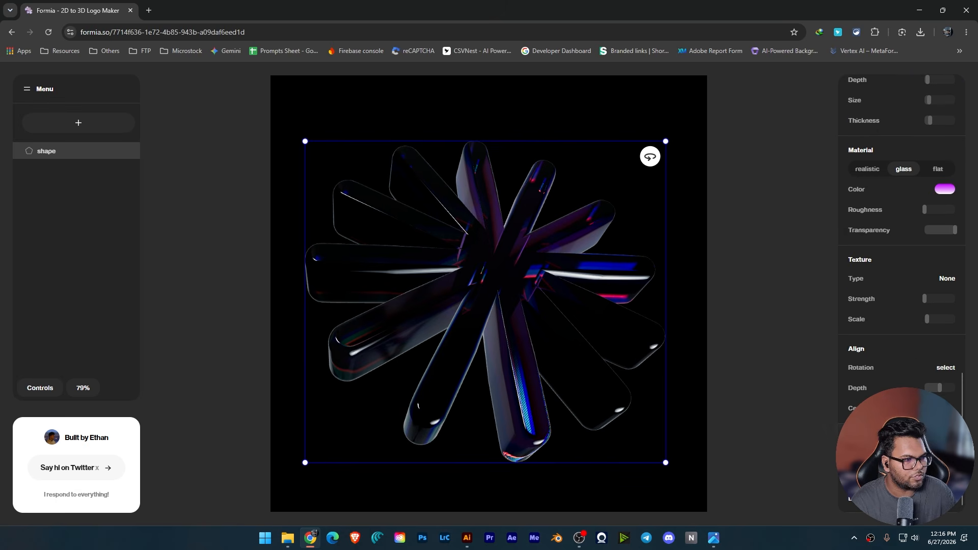
pyautogui.click(928, 408)
pyautogui.click(947, 408)
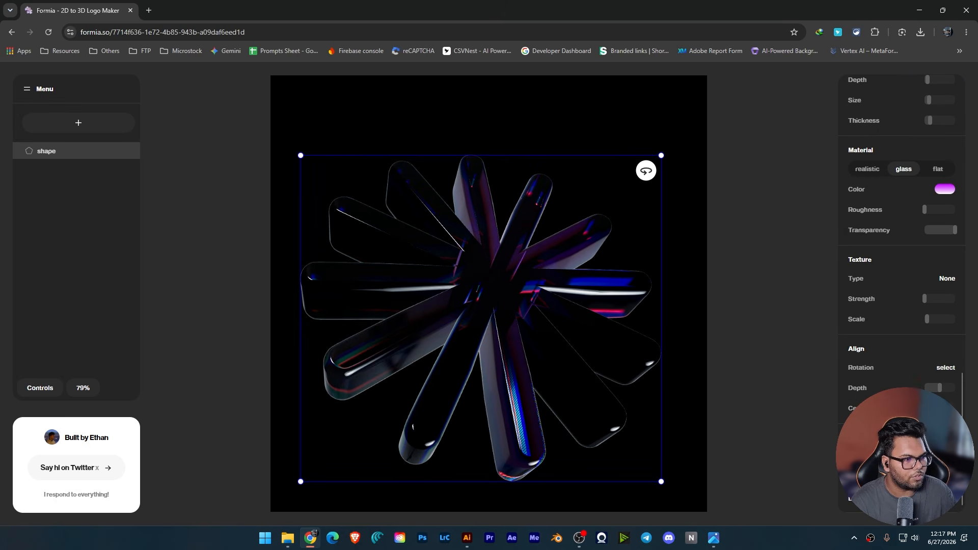
pyautogui.click(752, 310)
pyautogui.scroll(2, 560, 309)
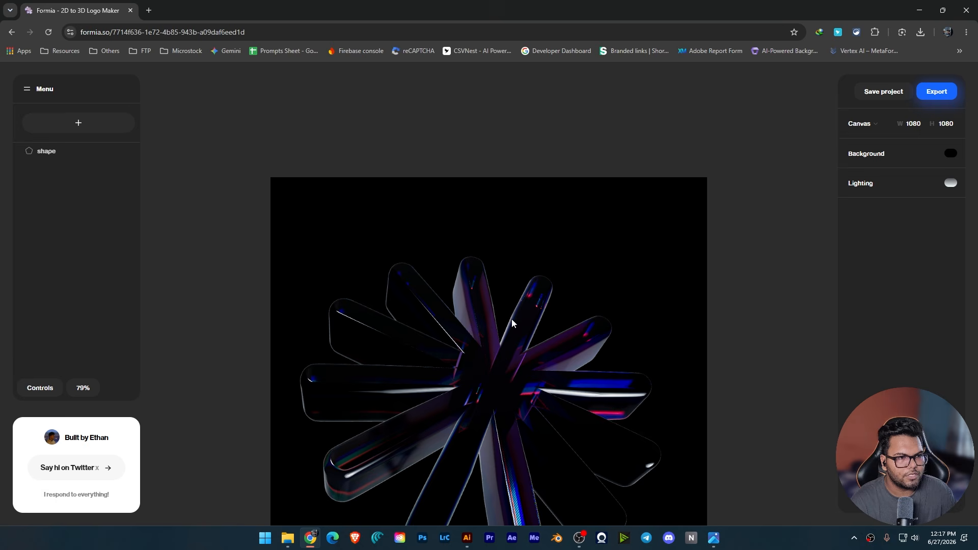
# - Download the logo as a high-quality image with a transparent background
pyautogui.click(941, 92)
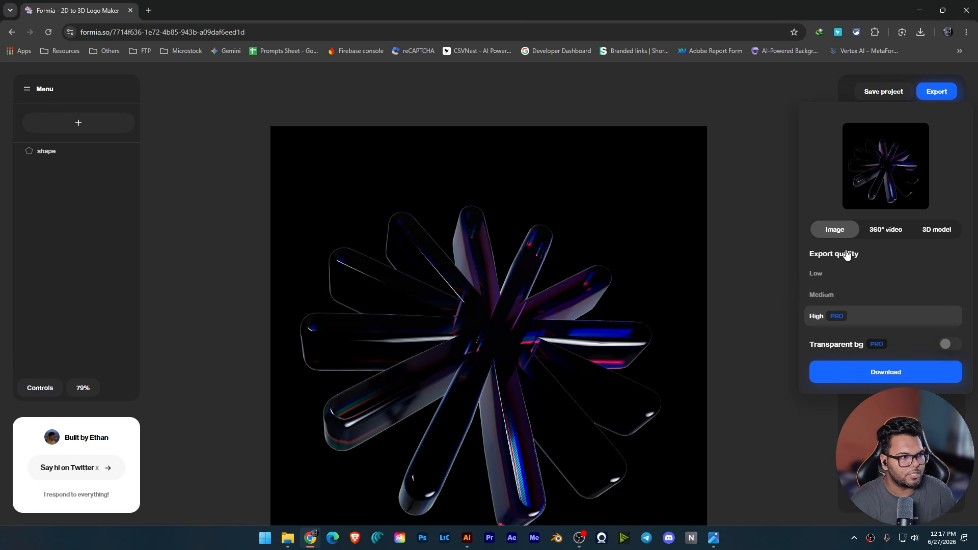
pyautogui.click(875, 232)
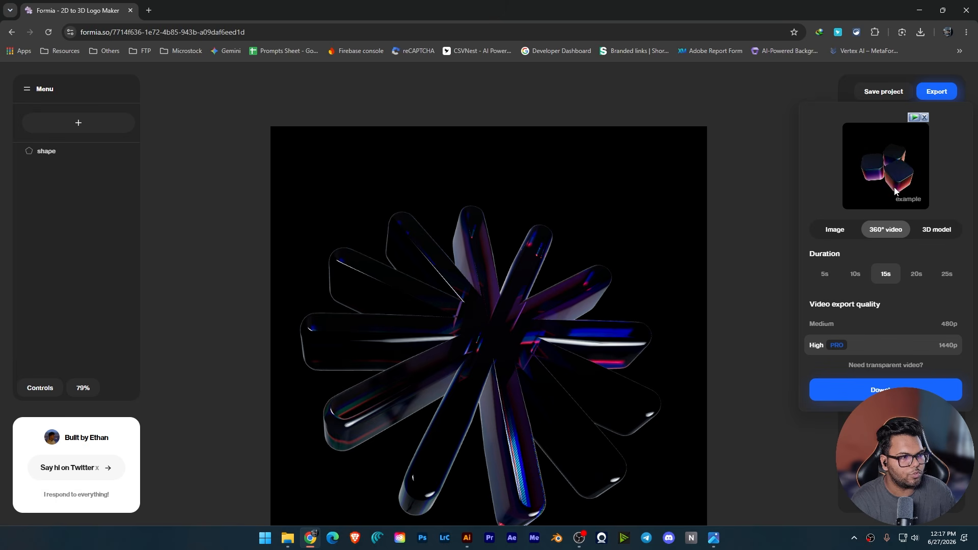
pyautogui.click(833, 230)
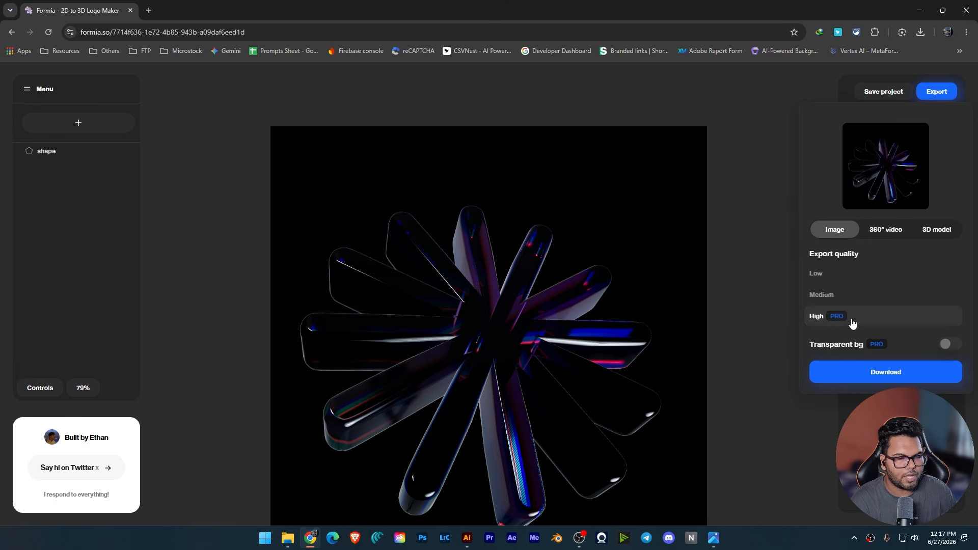
pyautogui.click(948, 345)
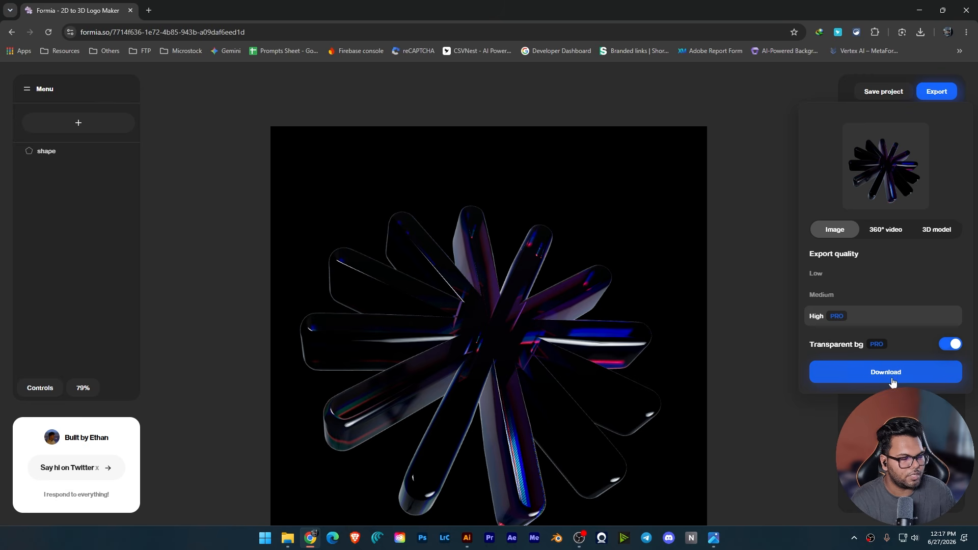
pyautogui.click(889, 373)
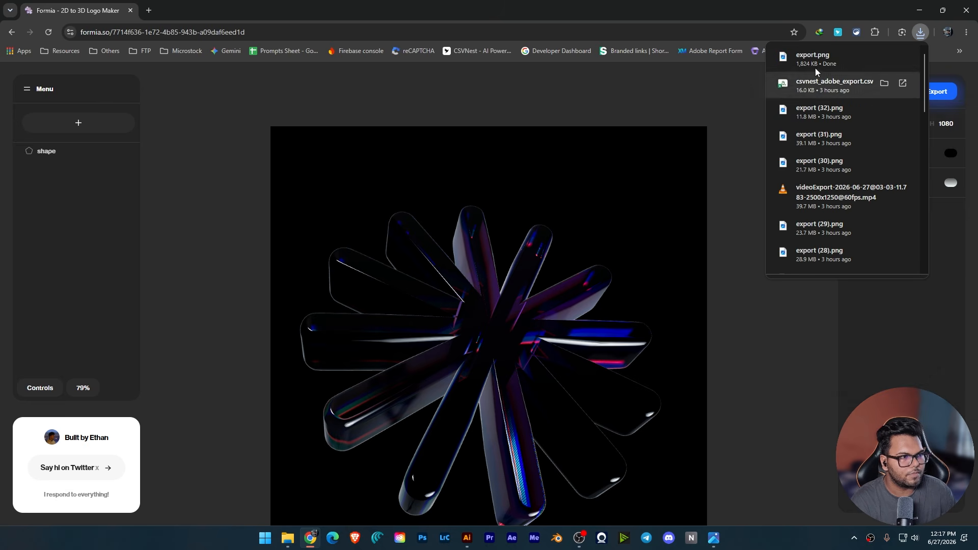
# - Open the downloaded export.png, inspect its glass details up close and as a whole, and close the viewer
pyautogui.click(817, 59)
pyautogui.scroll(4, 575, 240)
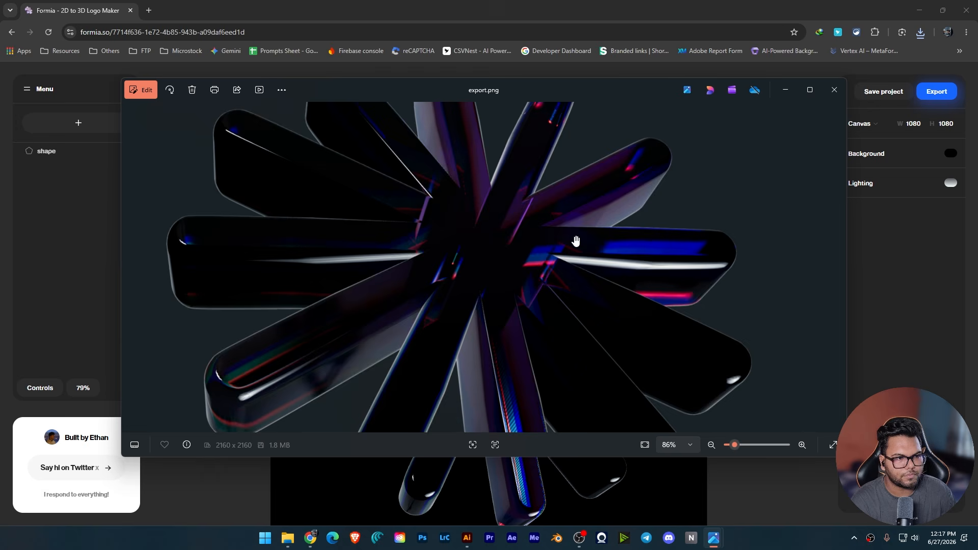
pyautogui.moveTo(629, 275); pyautogui.dragTo(528, 234)
pyautogui.scroll(-5, 639, 275)
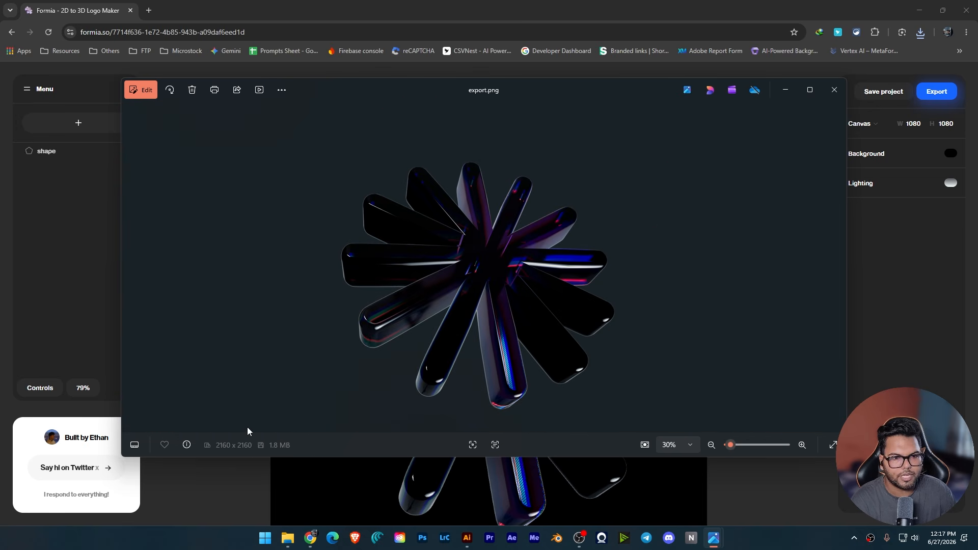
pyautogui.click(834, 90)
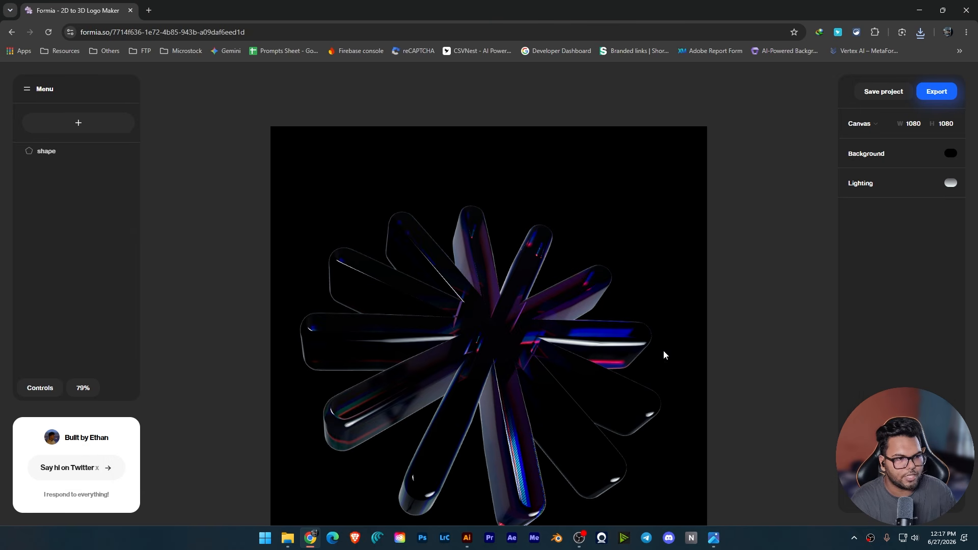
# - Set the canvas size to 4000 wide by 4000 high
pyautogui.doubleClick(917, 126)
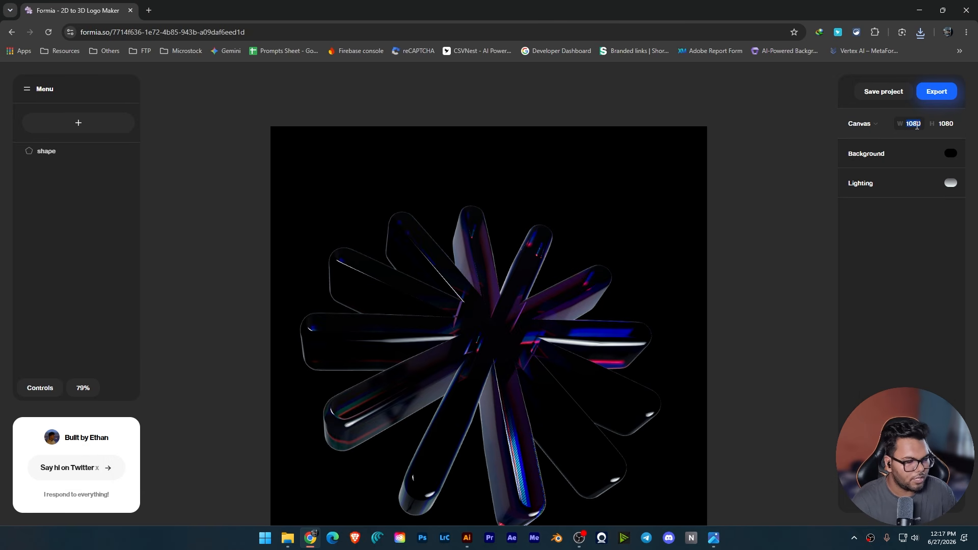
pyautogui.write('4000')
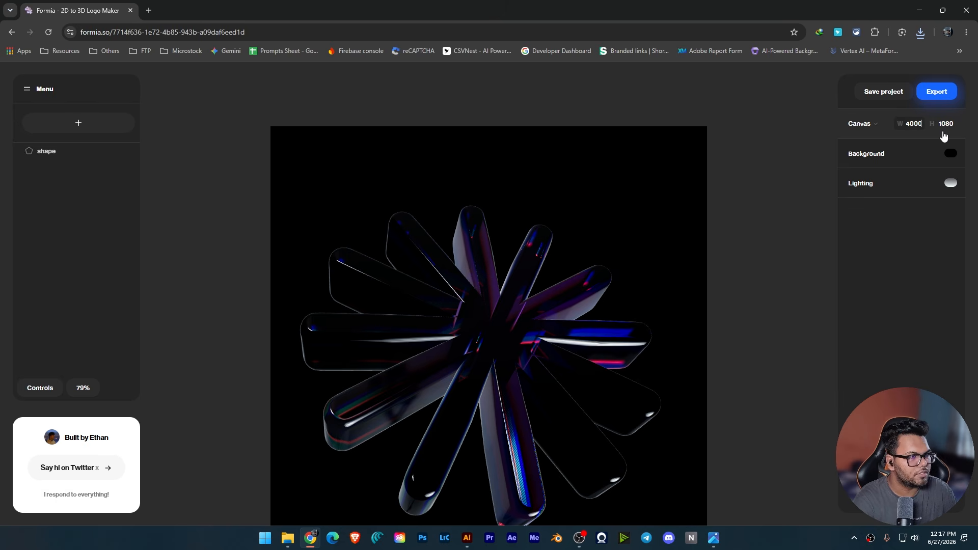
pyautogui.click(949, 125)
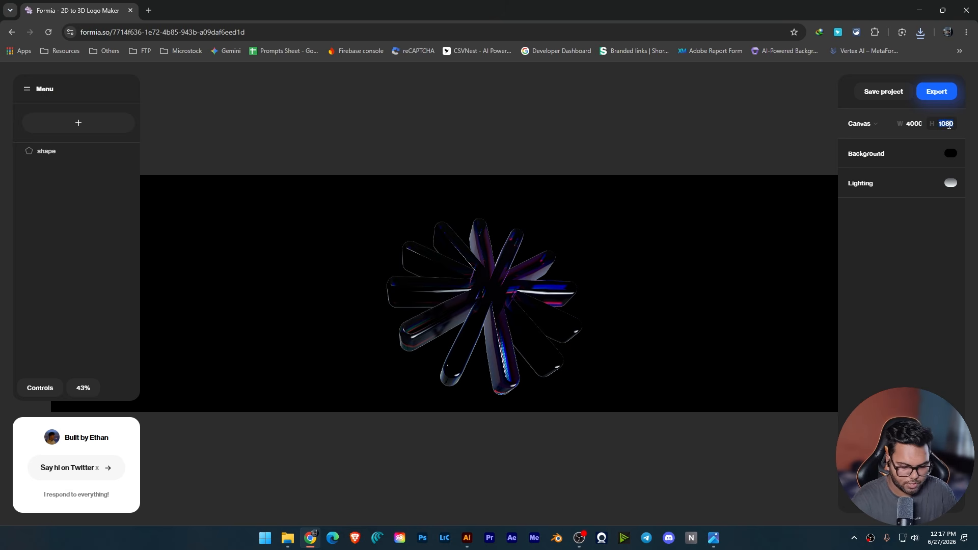
pyautogui.write('4000')
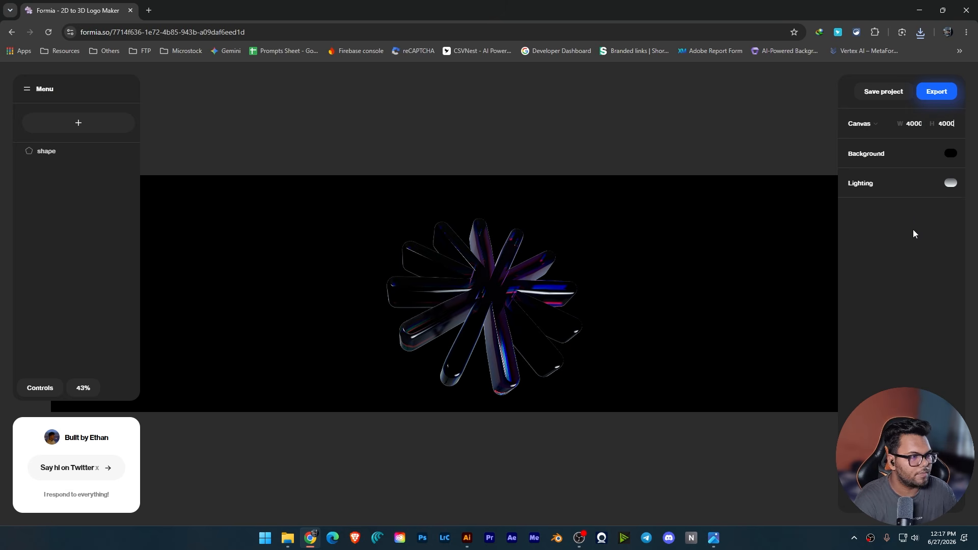
# - Move the starburst slightly up and to the right to centre it on the canvas, and deselect it
pyautogui.click(475, 281)
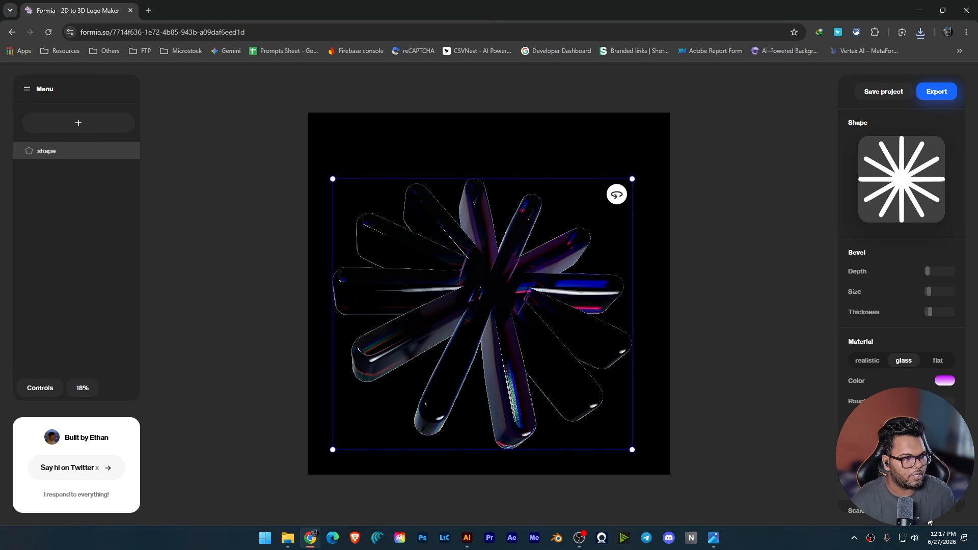
pyautogui.scroll(-4, 931, 523)
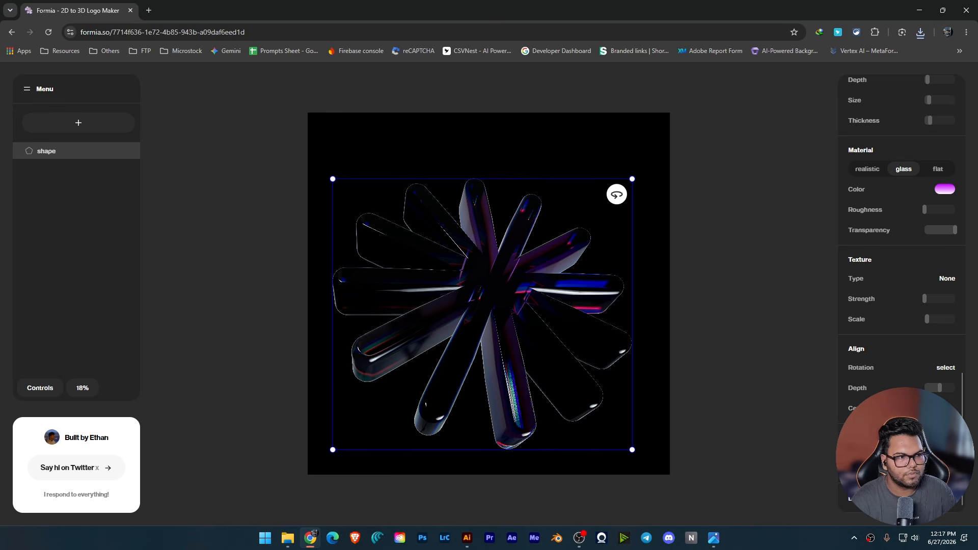
pyautogui.moveTo(479, 301); pyautogui.dragTo(515, 286)
pyautogui.click(760, 232)
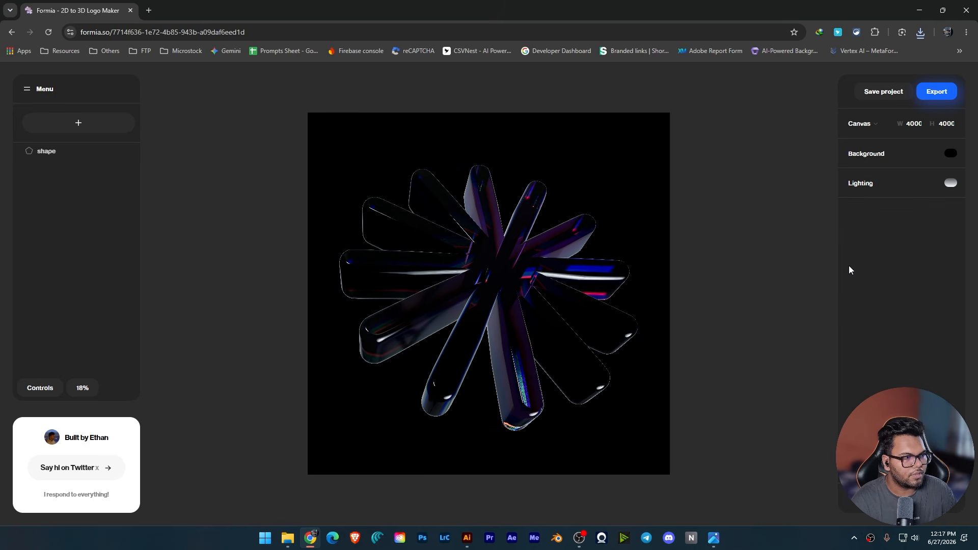
# - Download the logo as a medium-quality image with a transparent background
pyautogui.click(937, 92)
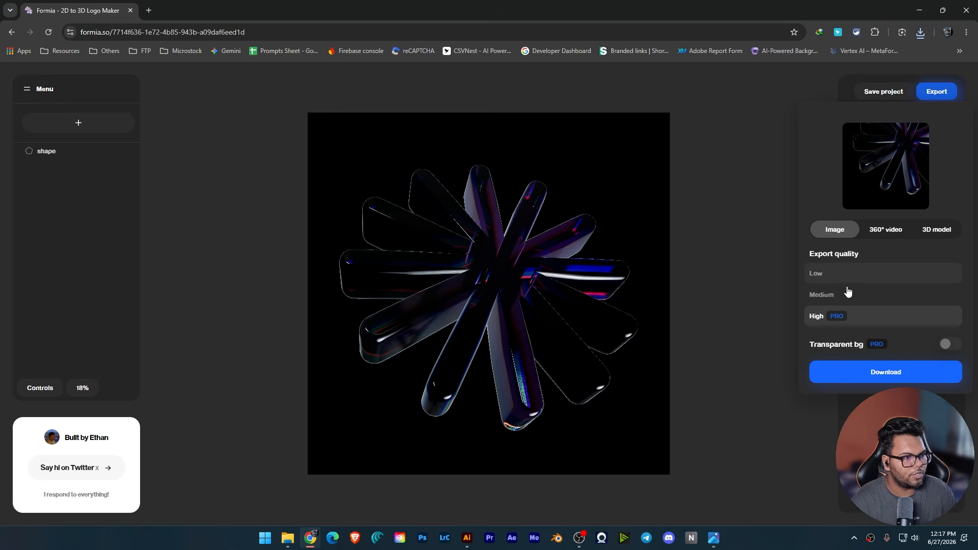
pyautogui.click(856, 300)
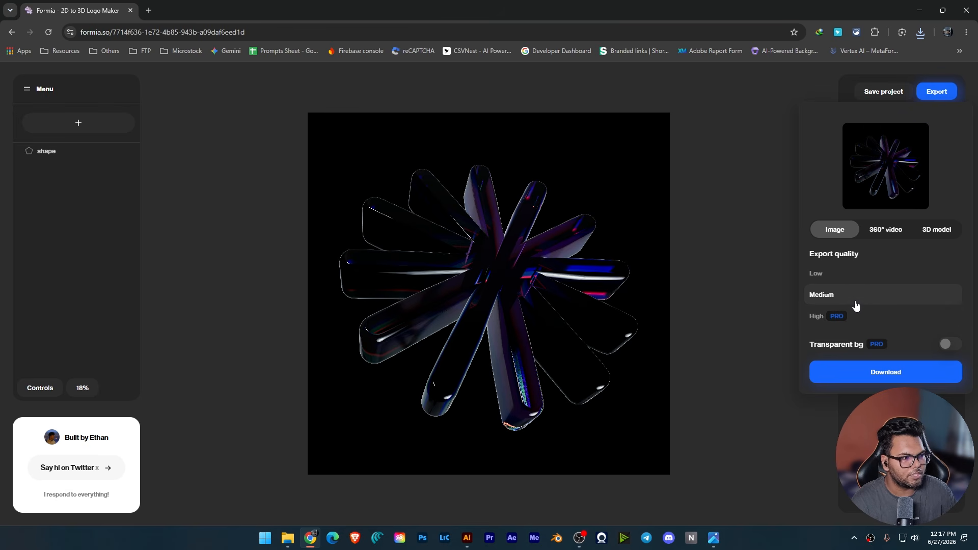
pyautogui.click(950, 346)
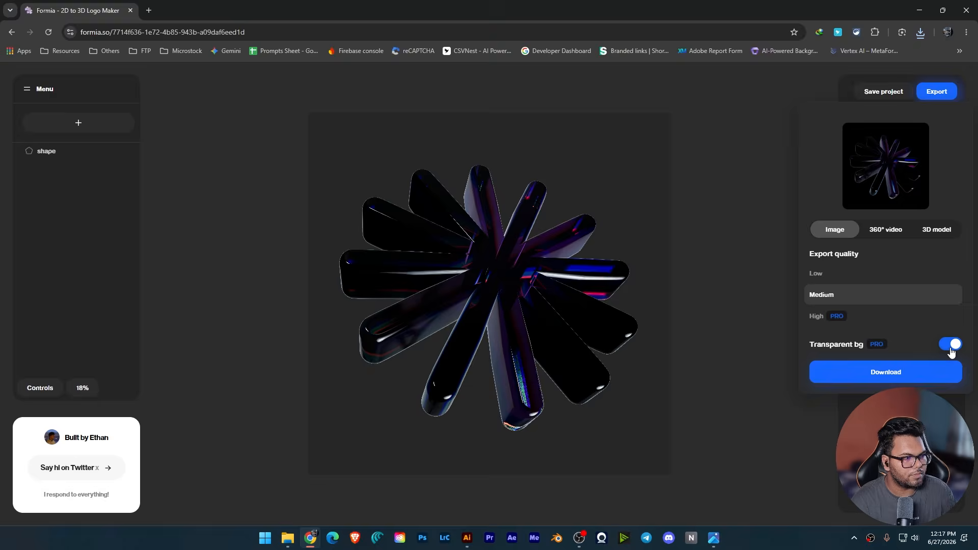
pyautogui.click(897, 374)
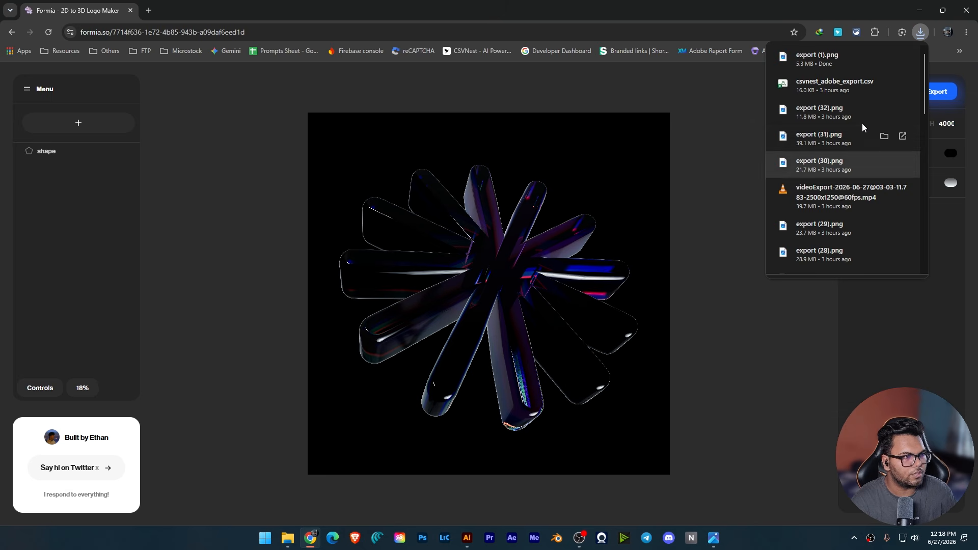
# - Open the downloaded export (1).png, inspect its details up close, and close the viewer
pyautogui.click(845, 63)
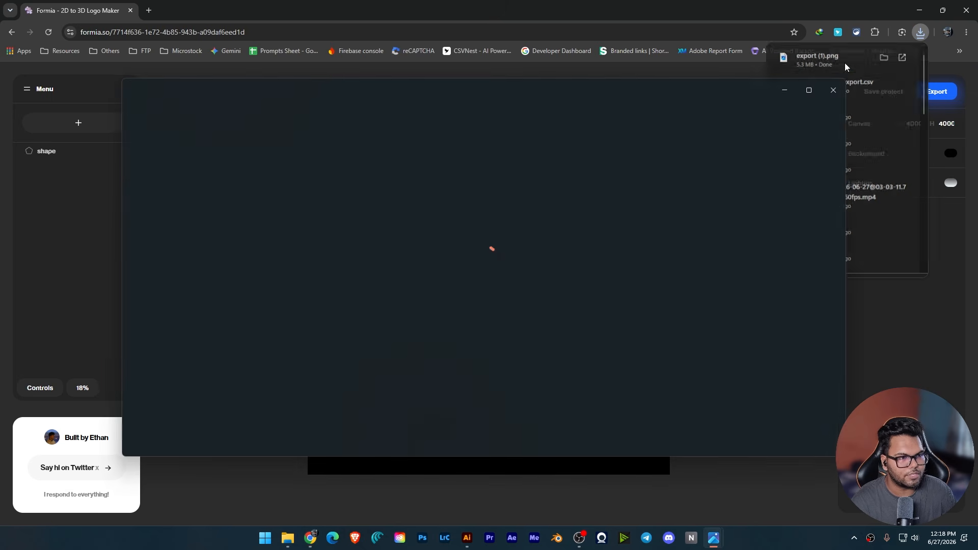
pyautogui.scroll(8, 542, 249)
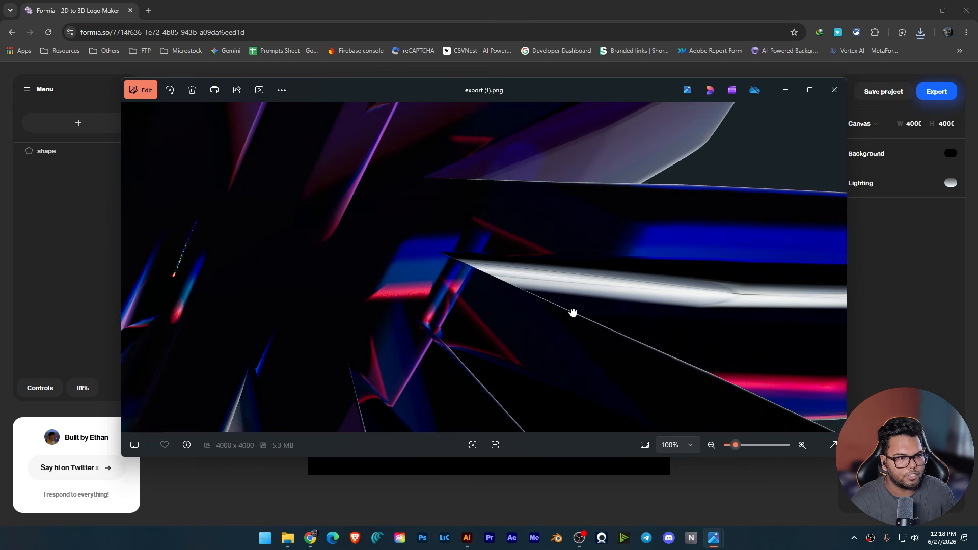
pyautogui.scroll(-8, 517, 264)
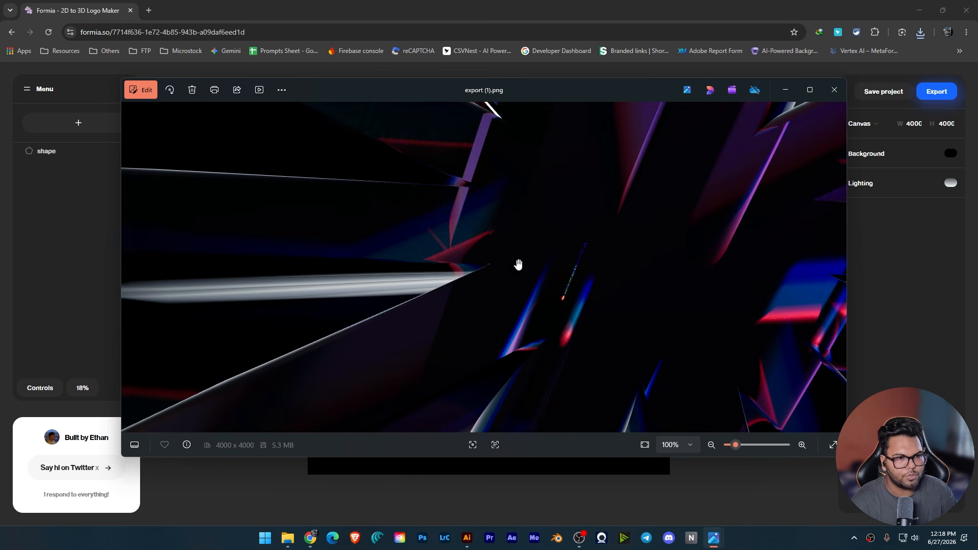
pyautogui.click(833, 92)
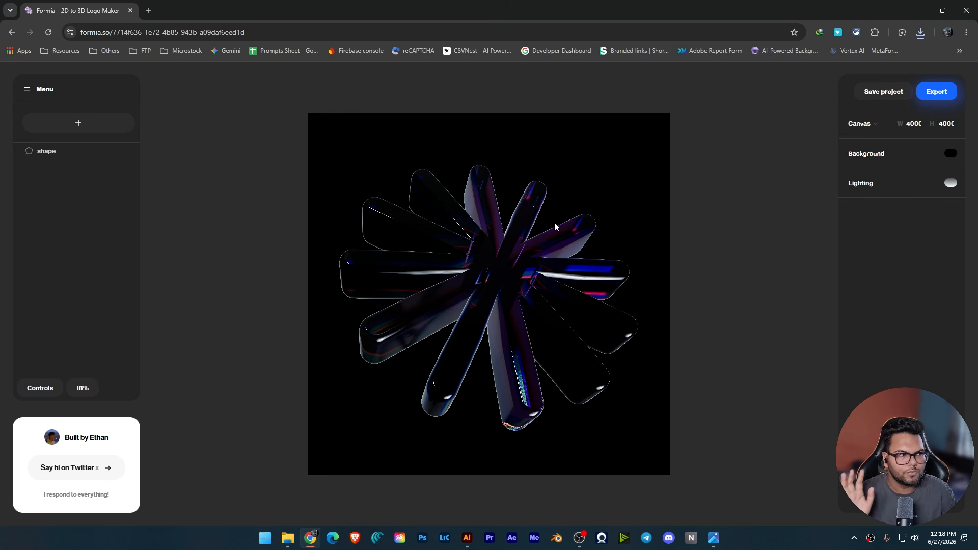
# - Enlarge the starburst beyond the canvas and move it toward the lower-right corner for a cropped composition, and deselect it
pyautogui.click(532, 325)
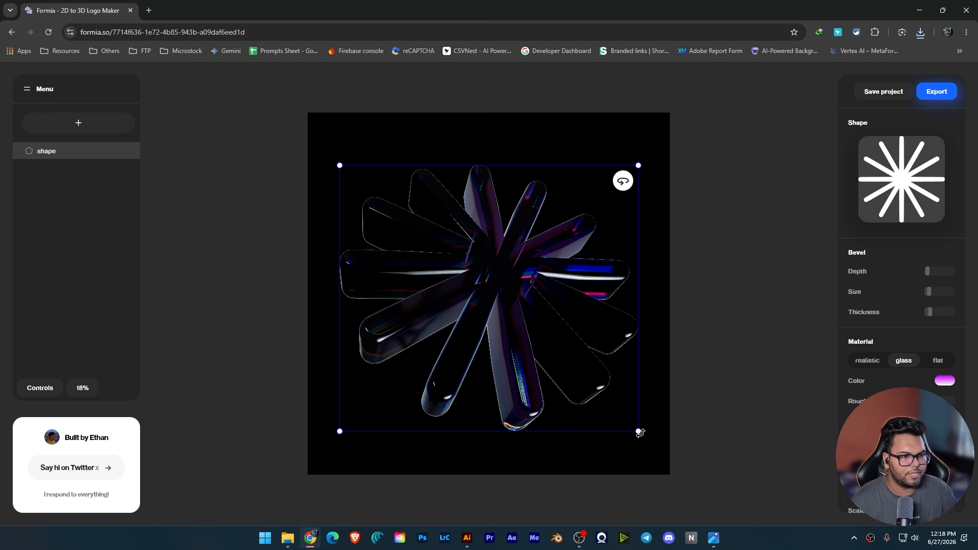
pyautogui.moveTo(641, 433); pyautogui.dragTo(774, 519)
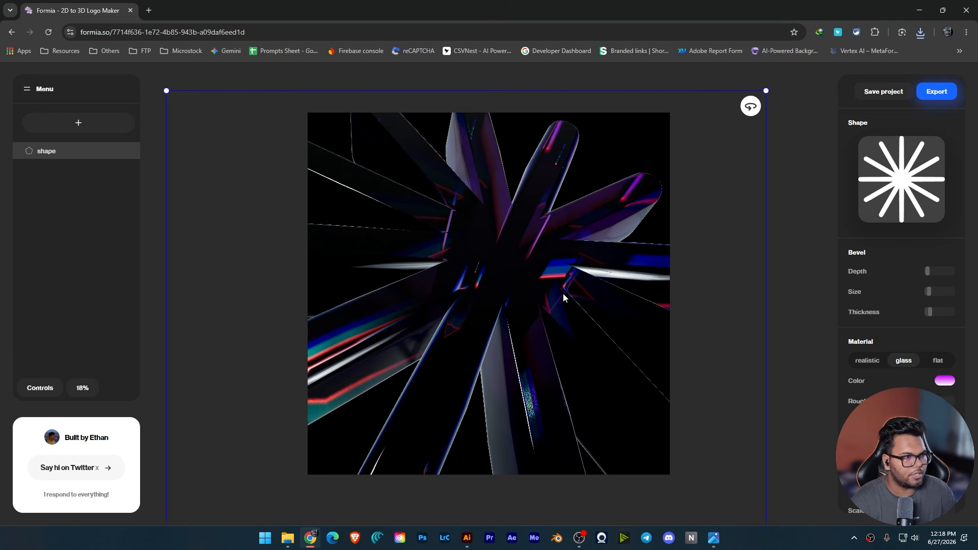
pyautogui.moveTo(563, 298); pyautogui.dragTo(616, 367)
pyautogui.click(767, 105)
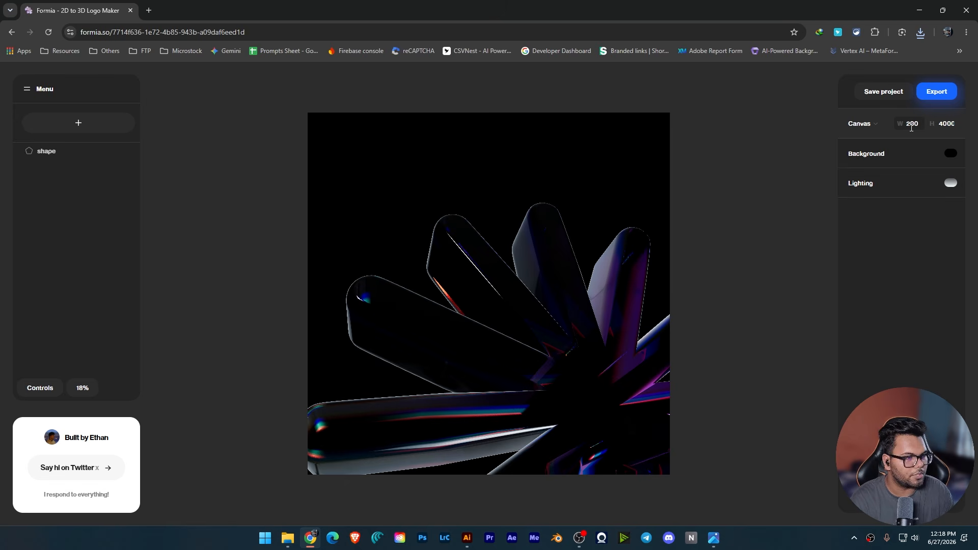
# - Resize the canvas to 2000 by 2000 and shift the cropped starburst slightly up and to the right
pyautogui.click(946, 123)
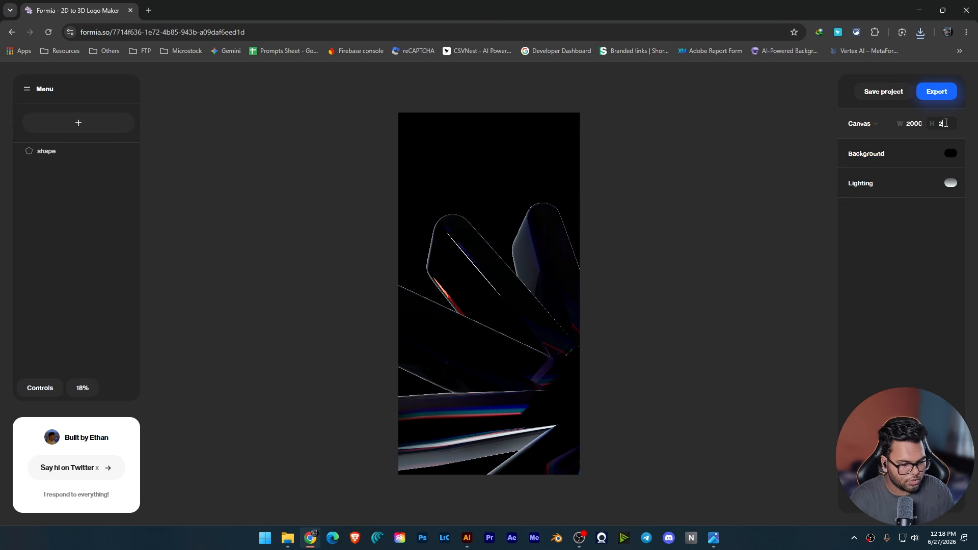
pyautogui.press('Return')
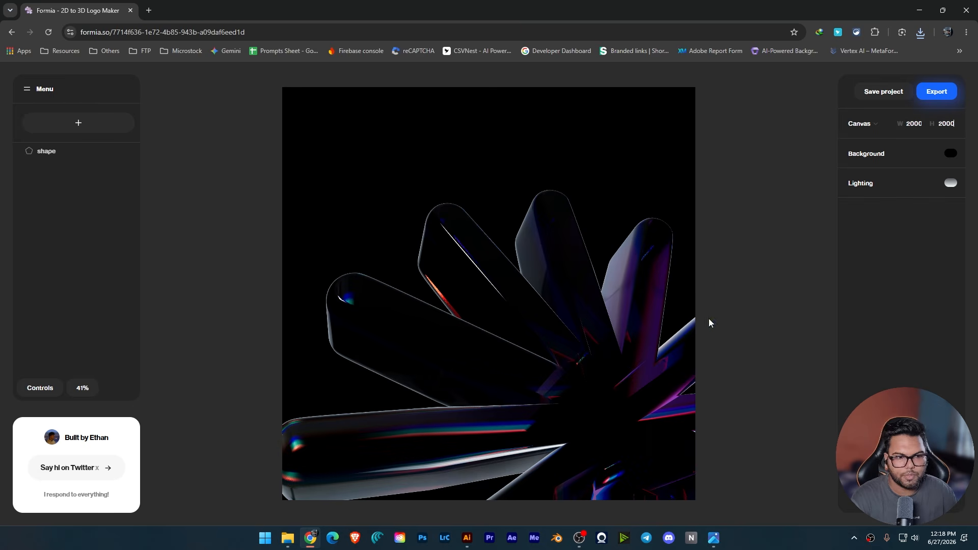
pyautogui.click(608, 336)
pyautogui.moveTo(607, 336); pyautogui.dragTo(632, 287)
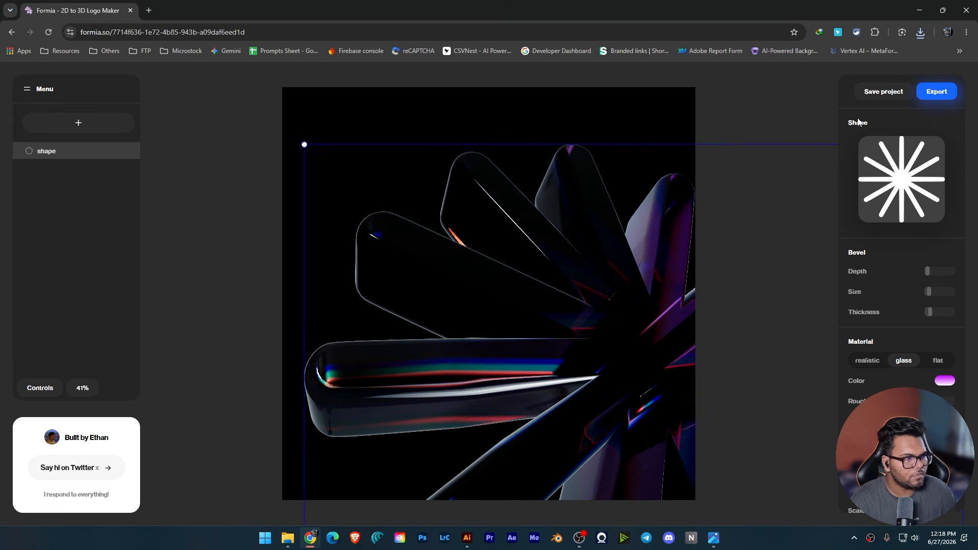
# - Export a 10-second 360° video of the cropped starburst, first trying High 1440p and finally using Medium 480p quality
pyautogui.click(935, 95)
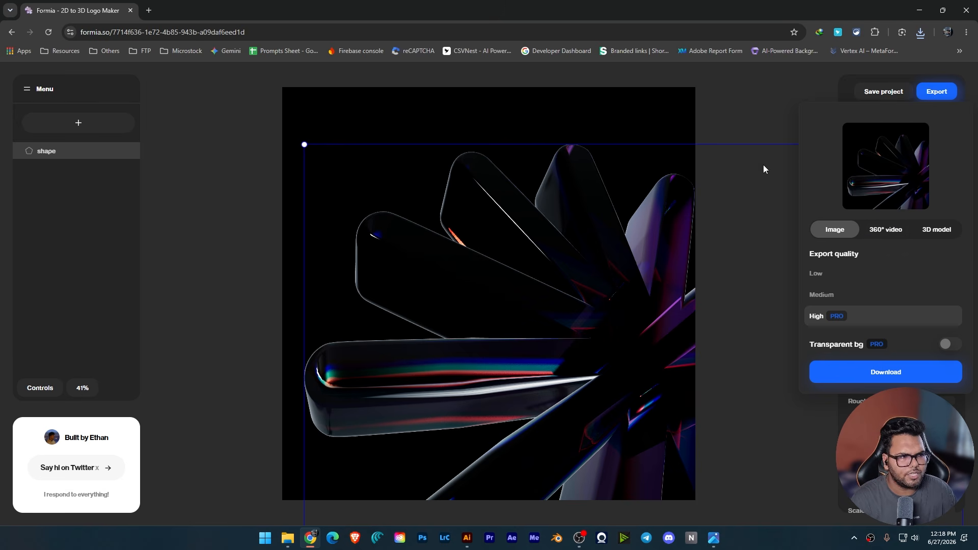
pyautogui.click(887, 232)
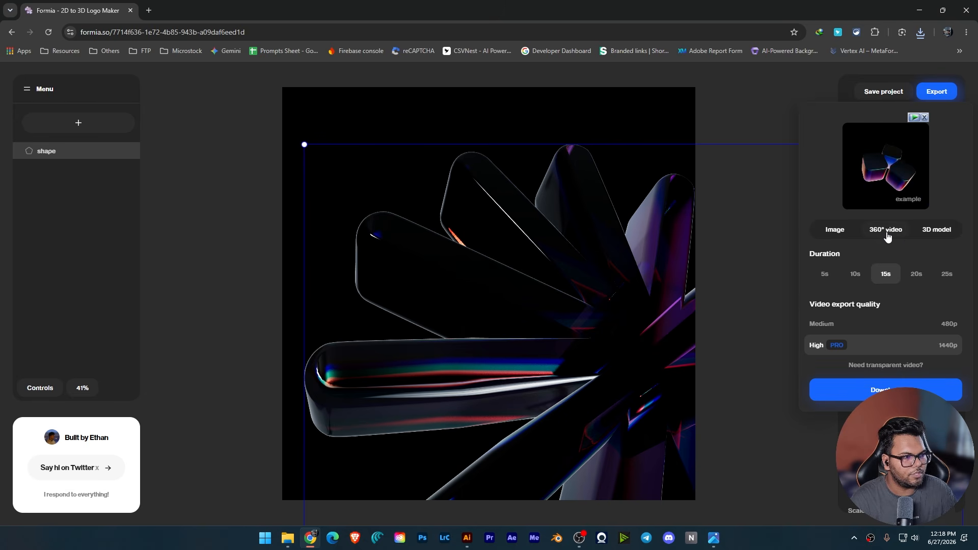
pyautogui.click(866, 324)
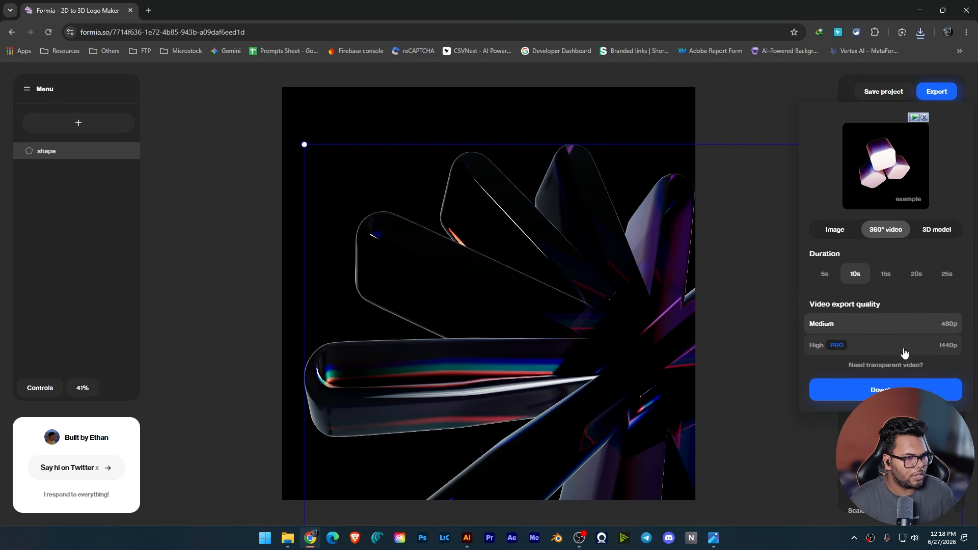
pyautogui.click(887, 348)
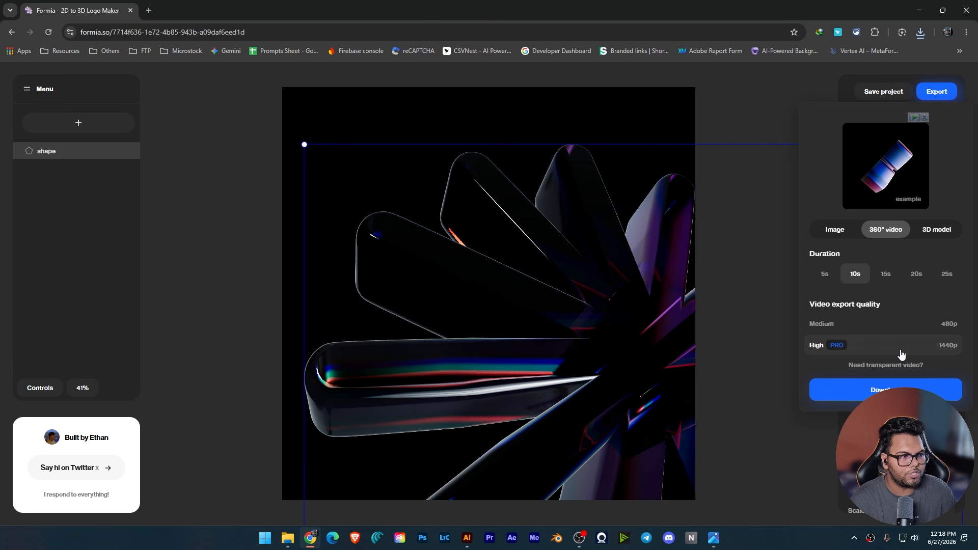
pyautogui.click(866, 390)
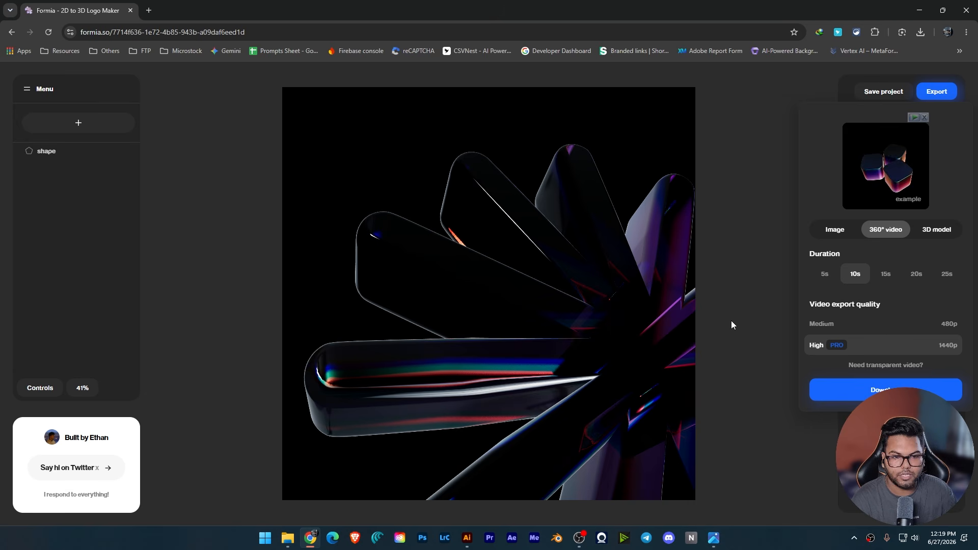
pyautogui.click(880, 327)
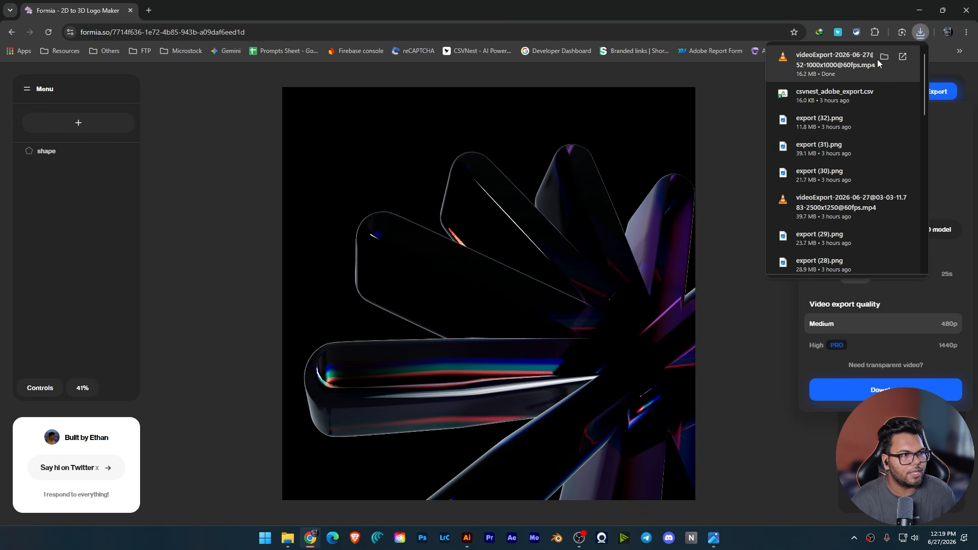
# - Locate the exported video in its download folder, play it to check the rotation, and close the player and folder
pyautogui.click(884, 57)
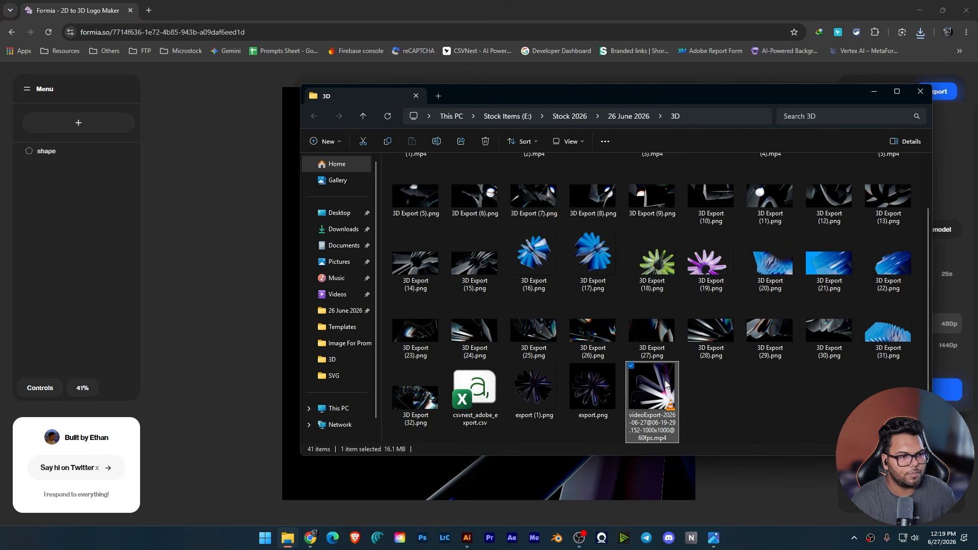
pyautogui.scroll(1, 592, 326)
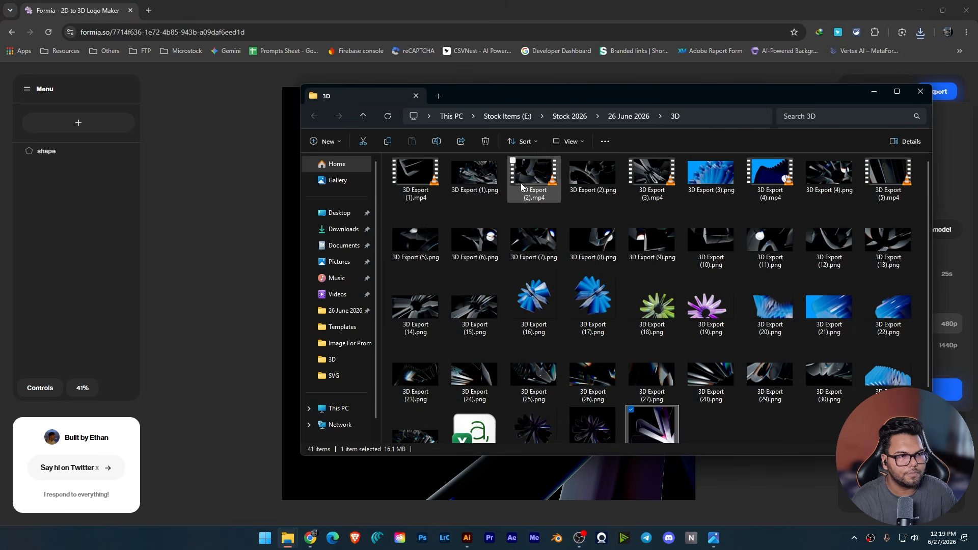
pyautogui.scroll(-1, 632, 344)
pyautogui.doubleClick(652, 387)
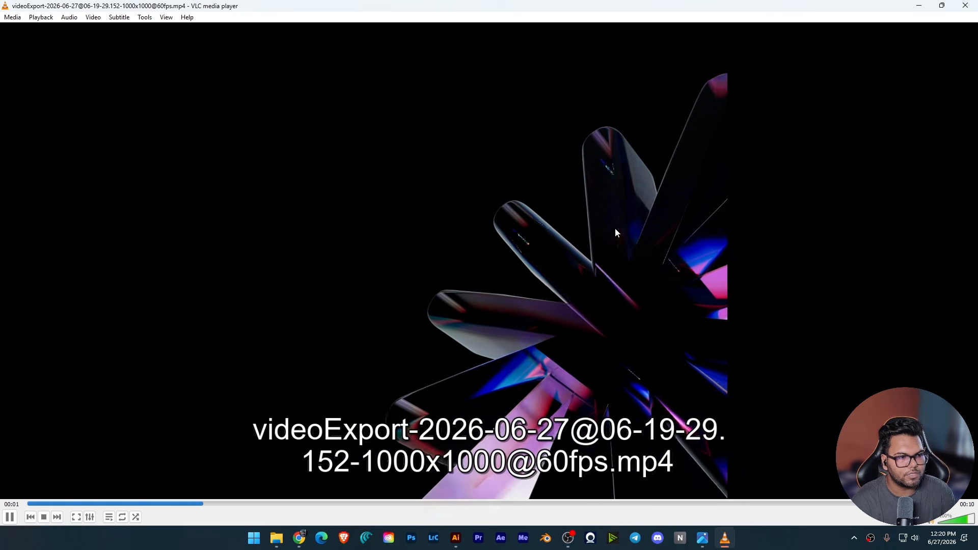
pyautogui.click(967, 5)
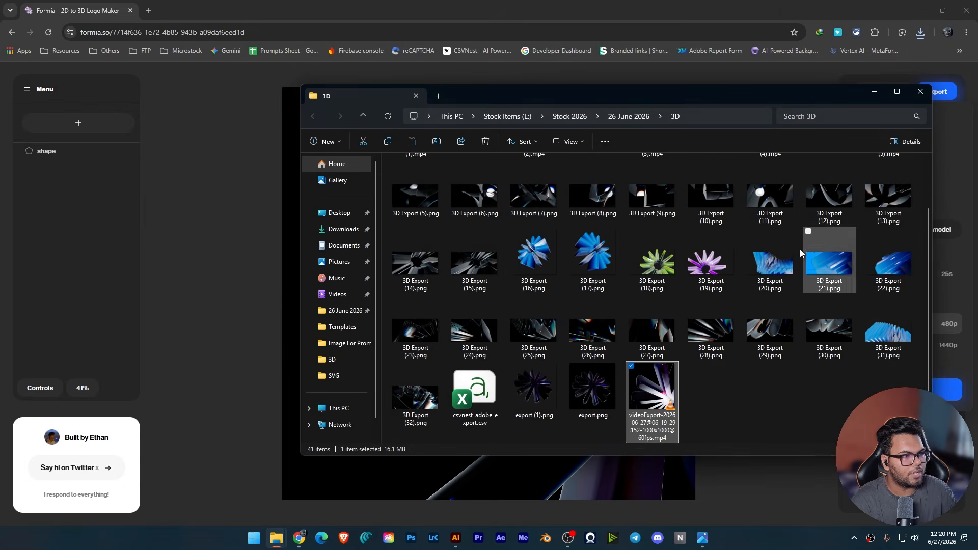
pyautogui.click(956, 94)
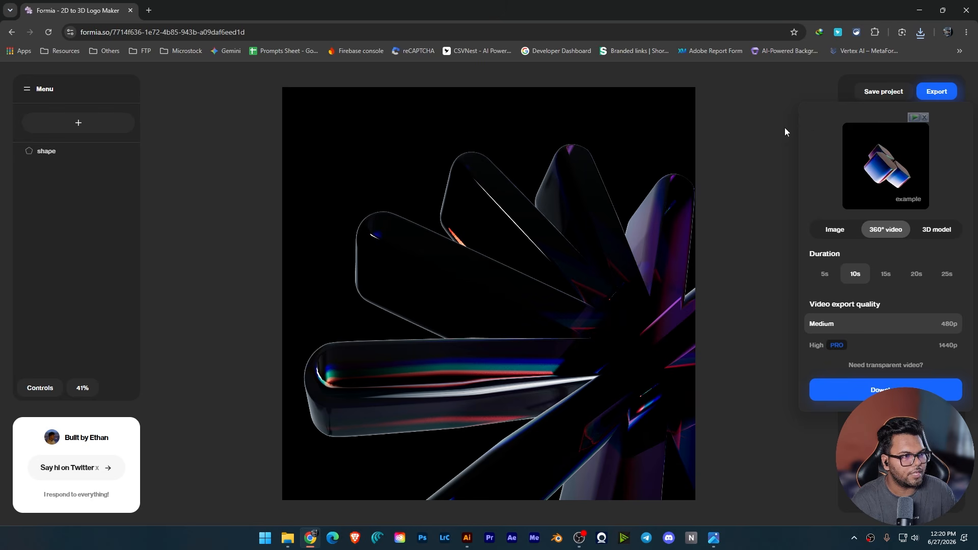
# - Resize the canvas to 1920 by 1080 and enlarge the starburst well beyond its edges
pyautogui.click(844, 91)
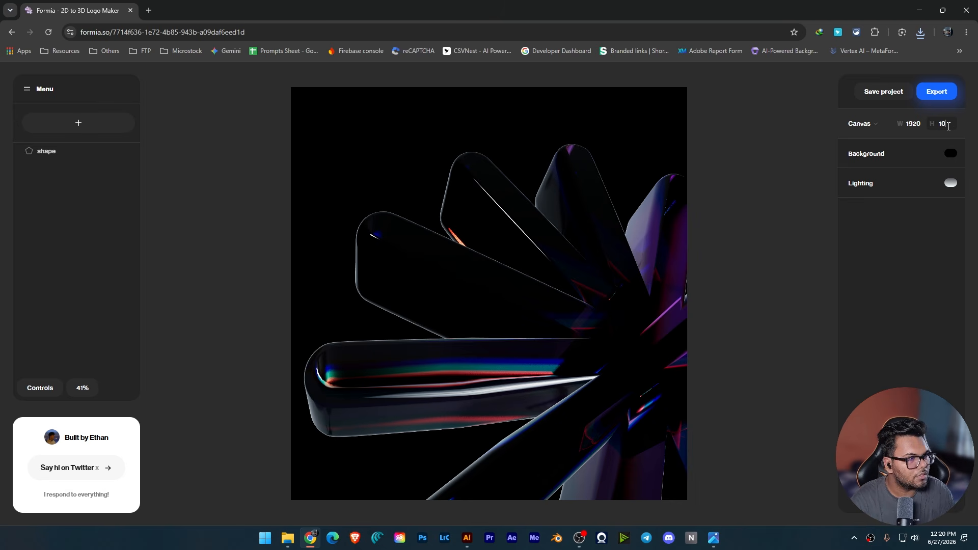
pyautogui.write('80')
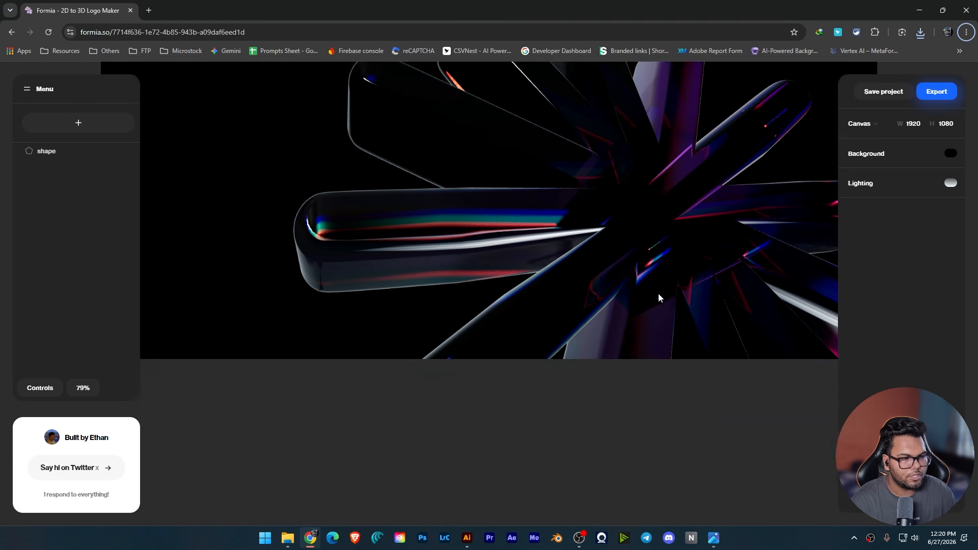
pyautogui.scroll(-5, 659, 293)
pyautogui.click(498, 294)
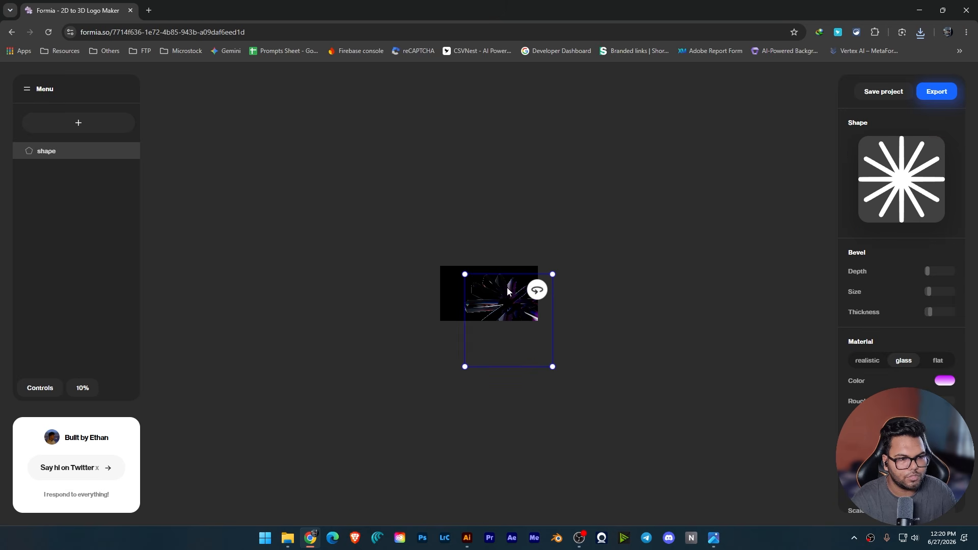
pyautogui.moveTo(463, 273); pyautogui.dragTo(427, 247)
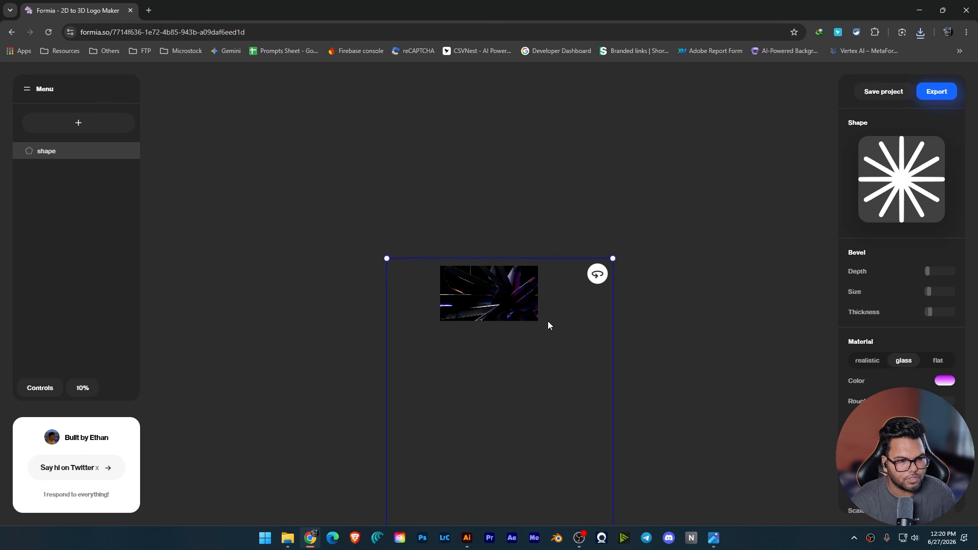
pyautogui.moveTo(548, 321); pyautogui.dragTo(510, 283)
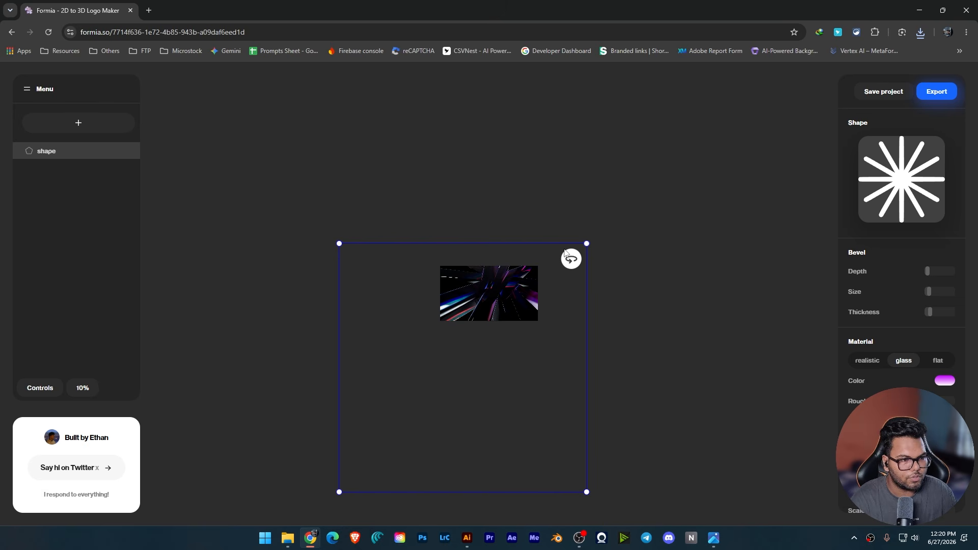
# - Rotate, rescale and reposition the starburst so its purple rays radiate across the whole wide canvas from near the upper middle
pyautogui.moveTo(569, 259); pyautogui.dragTo(567, 282)
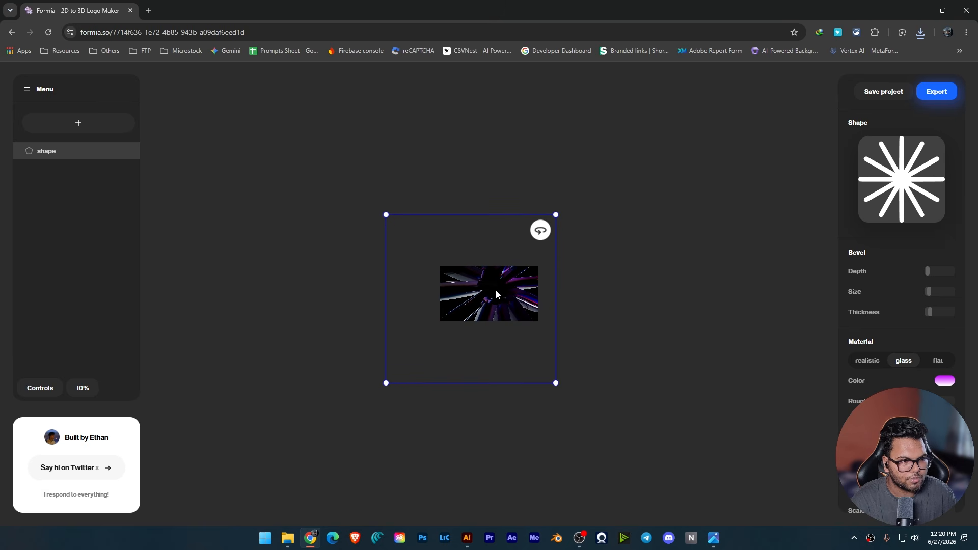
pyautogui.moveTo(497, 290)
pyautogui.mouseDown()
pyautogui.moveTo(485, 300)
pyautogui.moveTo(522, 298)
pyautogui.moveTo(497, 298)
pyautogui.mouseUp()
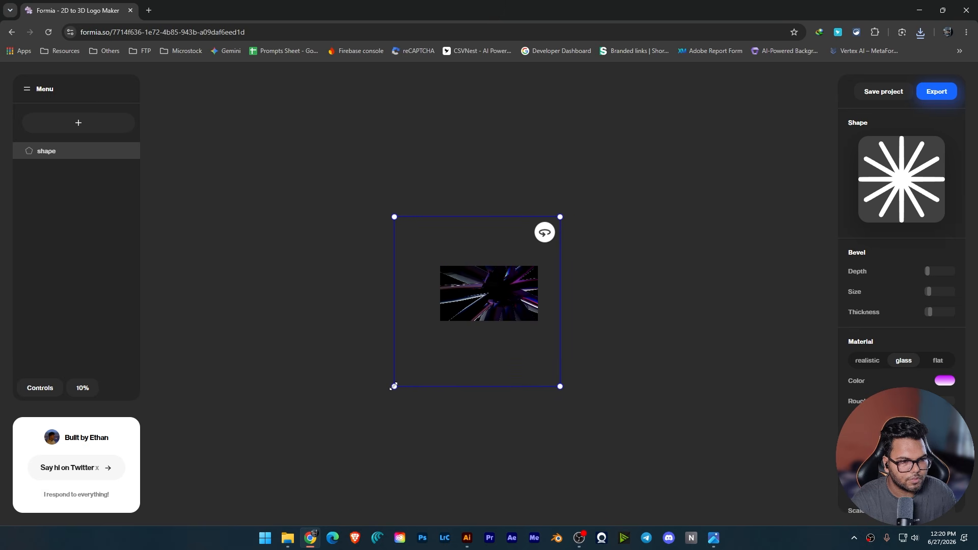
pyautogui.moveTo(394, 386)
pyautogui.mouseDown()
pyautogui.moveTo(343, 436)
pyautogui.moveTo(382, 401)
pyautogui.mouseUp()
pyautogui.moveTo(523, 290); pyautogui.dragTo(494, 292)
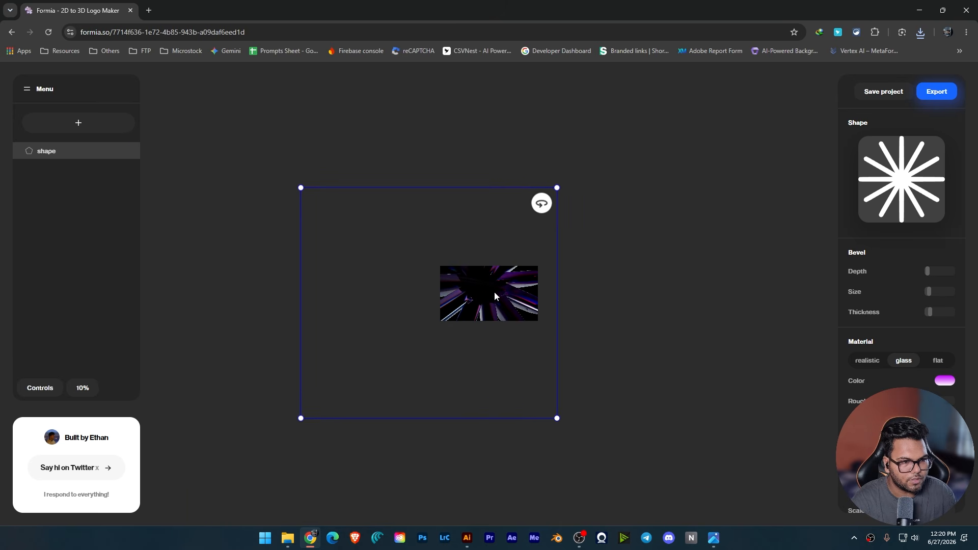
# - Export a 10-second 360° video in High 1440p quality, and play the downloaded file to check it before closing the player
pyautogui.click(949, 92)
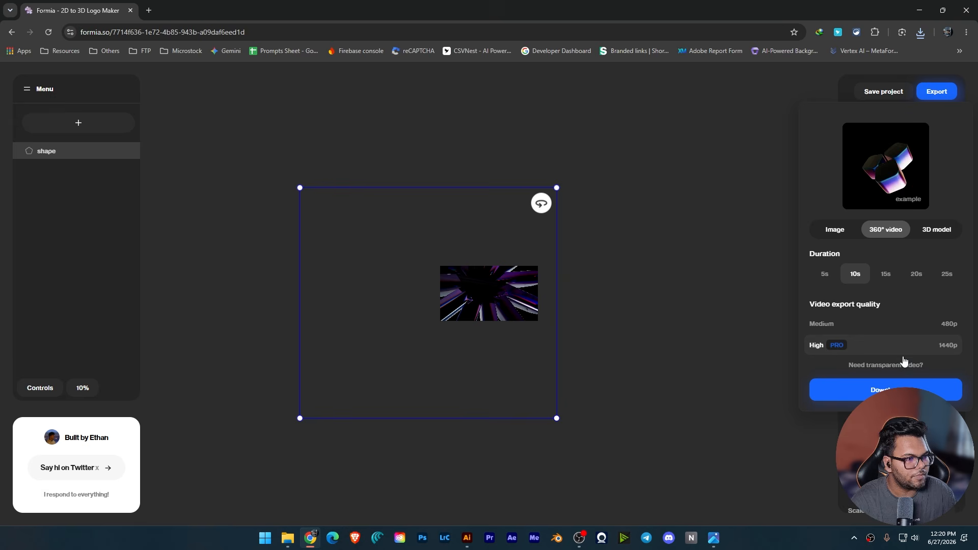
pyautogui.click(866, 390)
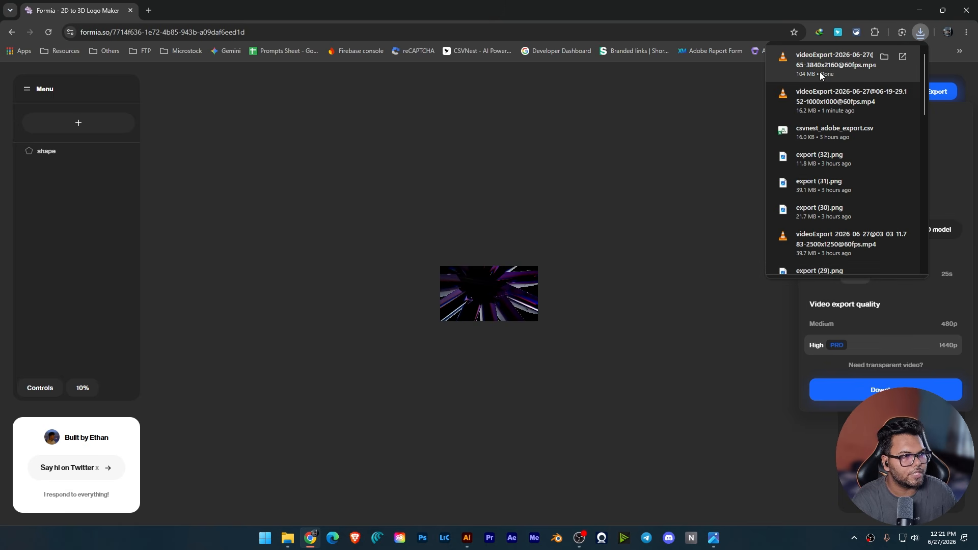
pyautogui.click(849, 66)
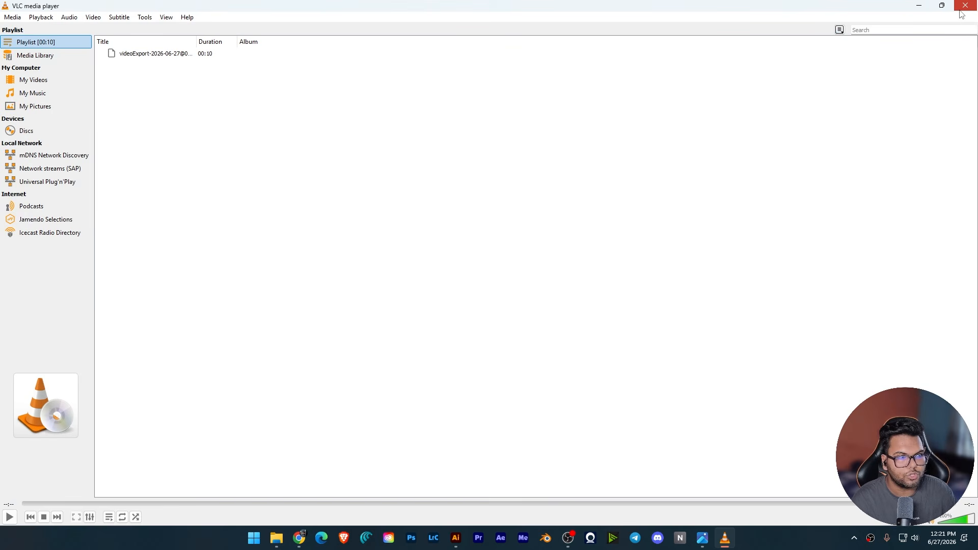
pyautogui.click(964, 7)
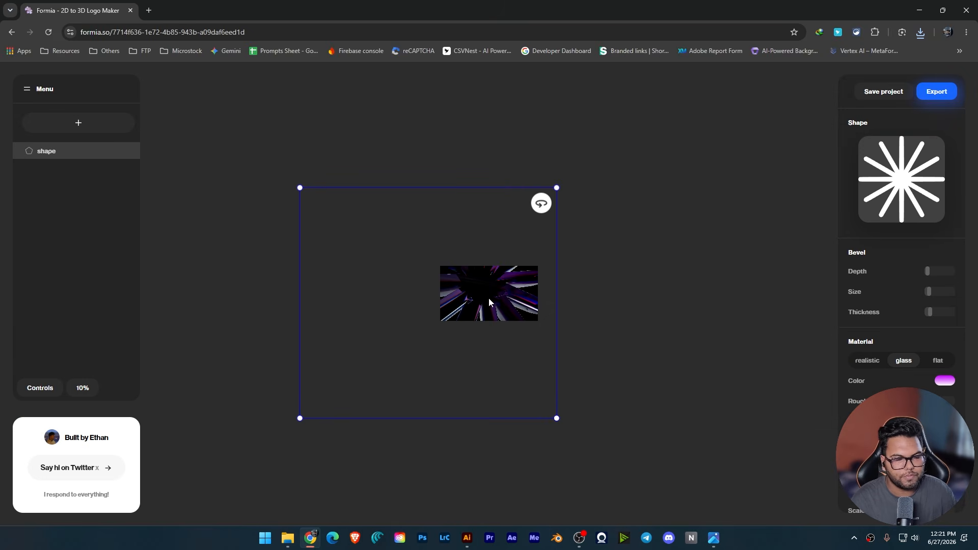
# - Replace the starburst on the canvas with the previously uploaded Asset 6 striped logo, and deselect it
pyautogui.click(100, 128)
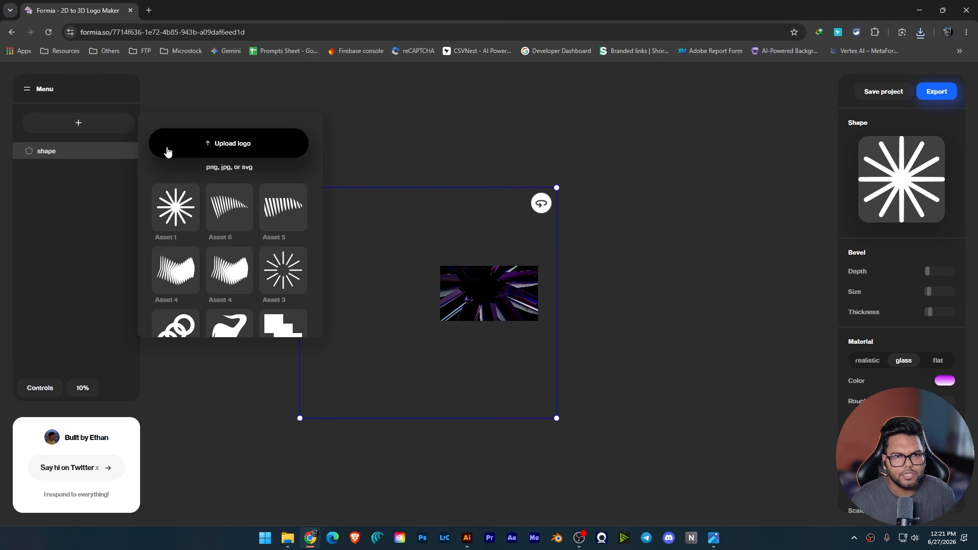
pyautogui.click(331, 95)
pyautogui.press('Delete')
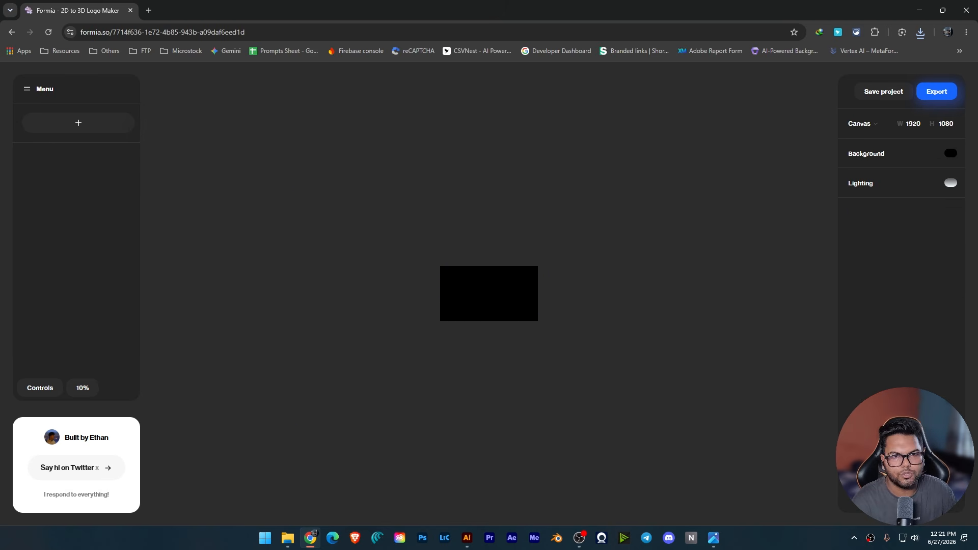
pyautogui.click(44, 130)
pyautogui.click(229, 207)
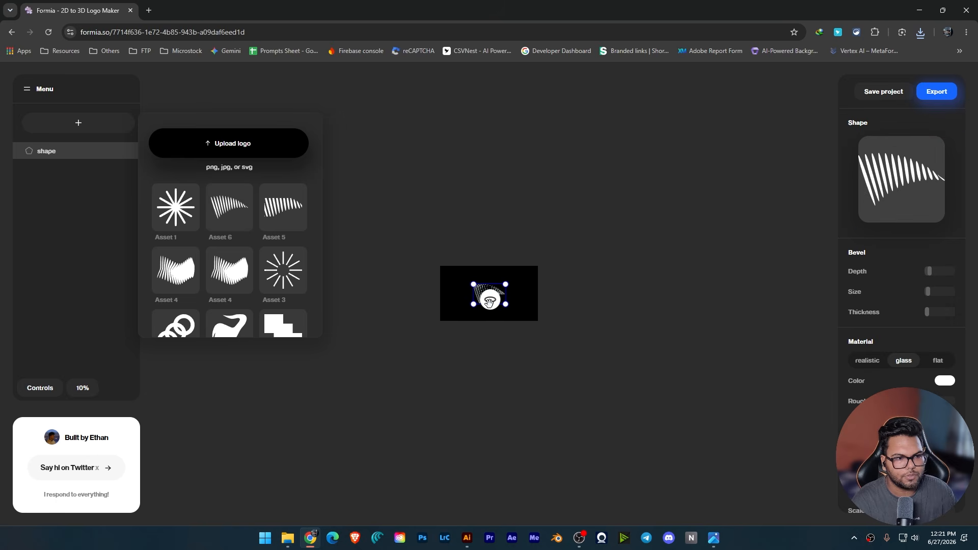
pyautogui.moveTo(489, 302); pyautogui.dragTo(489, 353)
pyautogui.click(552, 319)
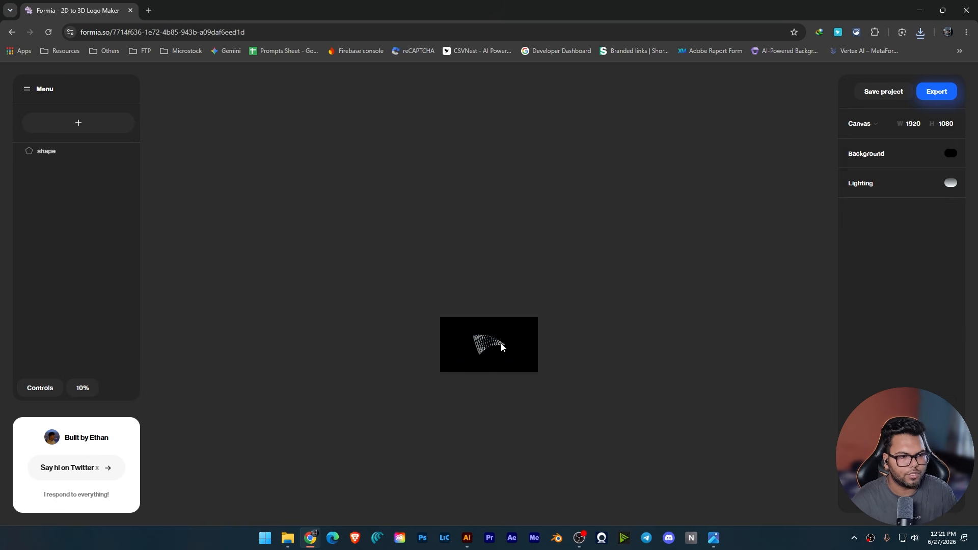
# - Enlarge the striped logo and rotate it in 3D so its stripes form a receding fan of deep glass slabs
pyautogui.keyDown('ctrl'); pyautogui.scroll(5, 502, 344); pyautogui.keyUp('ctrl')
pyautogui.keyDown('ctrl'); pyautogui.scroll(-5, 557, 326); pyautogui.keyUp('ctrl')
pyautogui.keyDown('ctrl'); pyautogui.scroll(5, 504, 290); pyautogui.keyUp('ctrl')
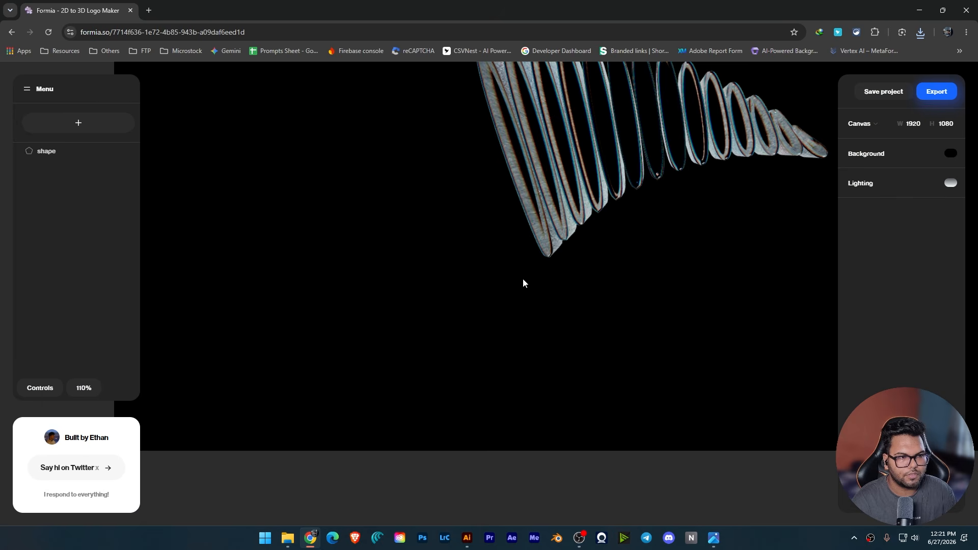
pyautogui.keyDown('ctrl'); pyautogui.scroll(-5, 528, 275); pyautogui.keyUp('ctrl')
pyautogui.click(493, 294)
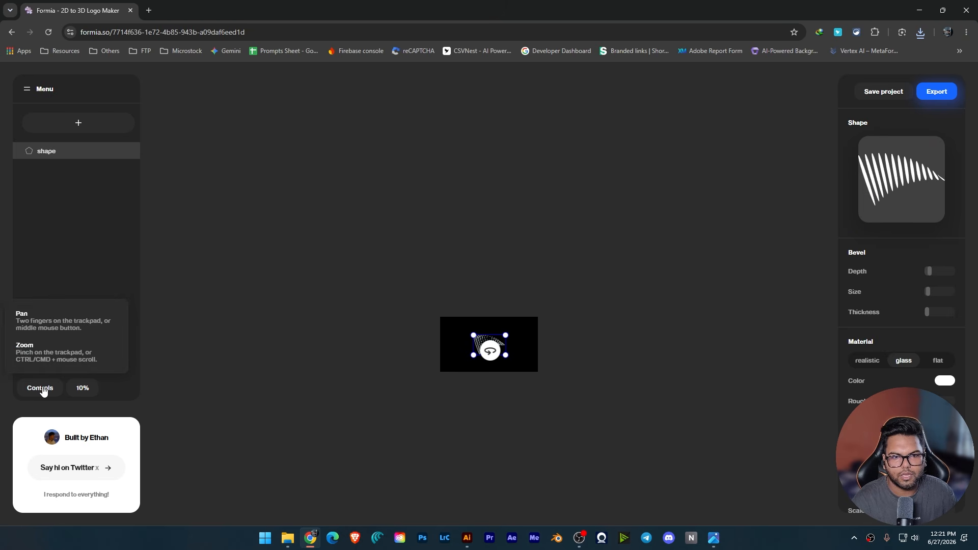
pyautogui.click(82, 389)
pyautogui.click(83, 363)
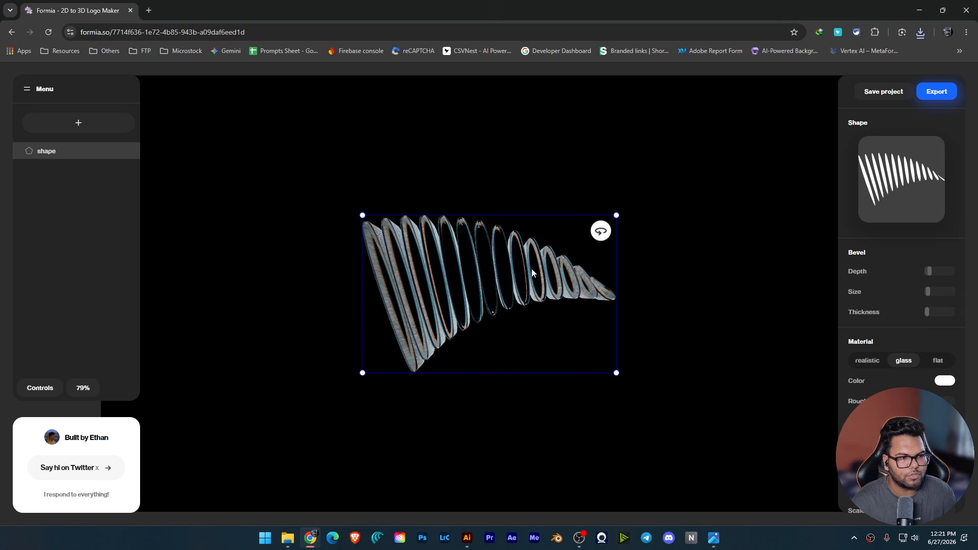
pyautogui.moveTo(616, 214); pyautogui.dragTo(695, 186)
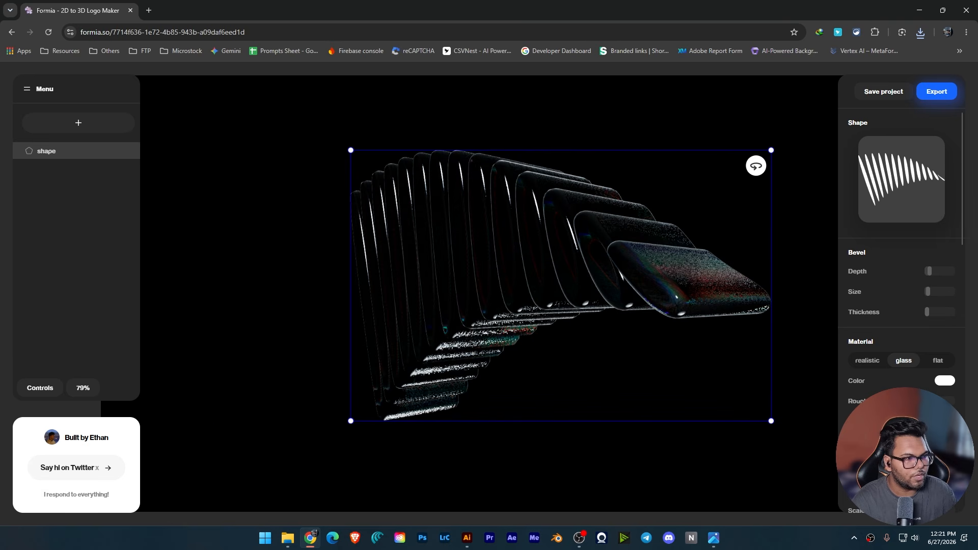
# - Enlarge the glass slabs far beyond the canvas, shift them down and to the left for a close-up crop, and review the composition
pyautogui.click(902, 490)
pyautogui.scroll(-1, 631, 258)
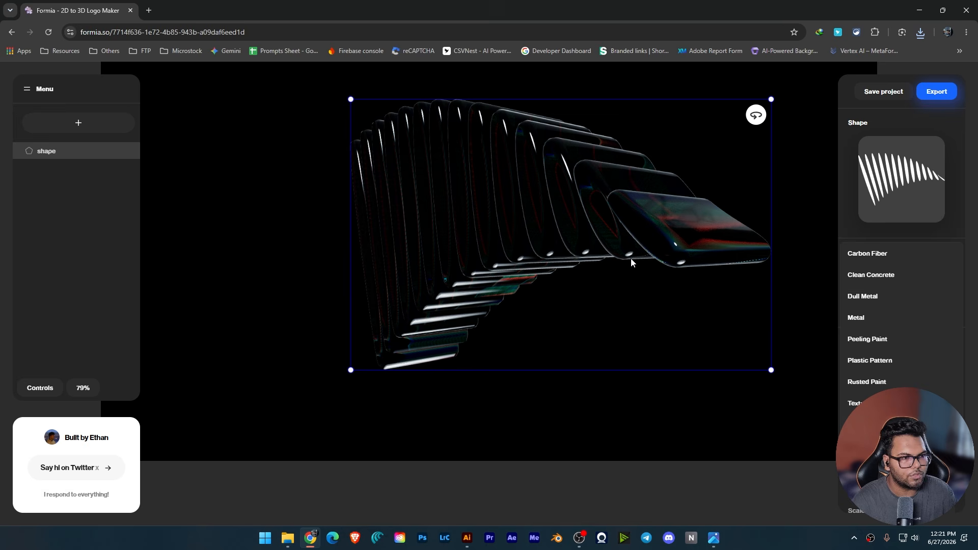
pyautogui.keyDown('alt'); pyautogui.scroll(-2, 630, 259); pyautogui.keyUp('alt')
pyautogui.scroll(3, 632, 287)
pyautogui.keyDown('ctrl'); pyautogui.scroll(-5, 632, 287); pyautogui.keyUp('ctrl')
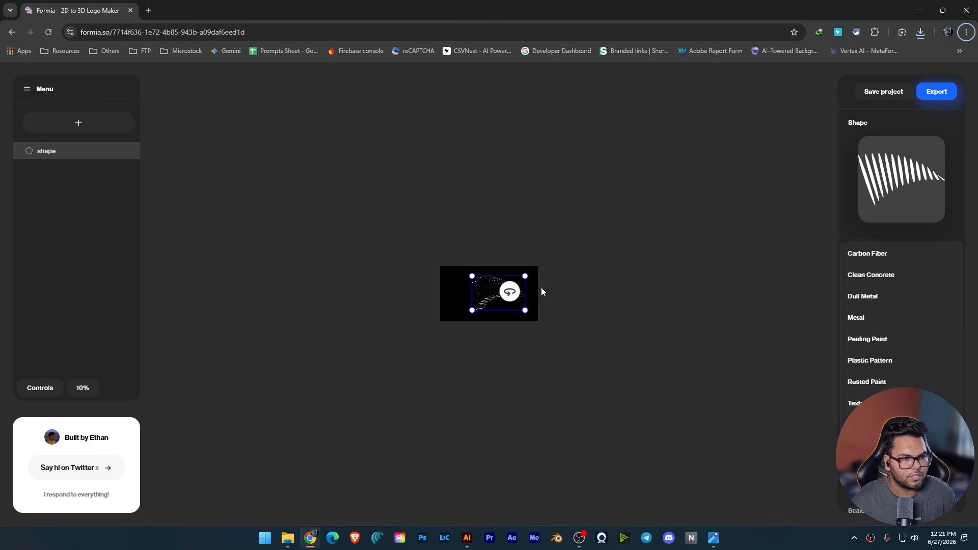
pyautogui.moveTo(525, 277); pyautogui.dragTo(564, 259)
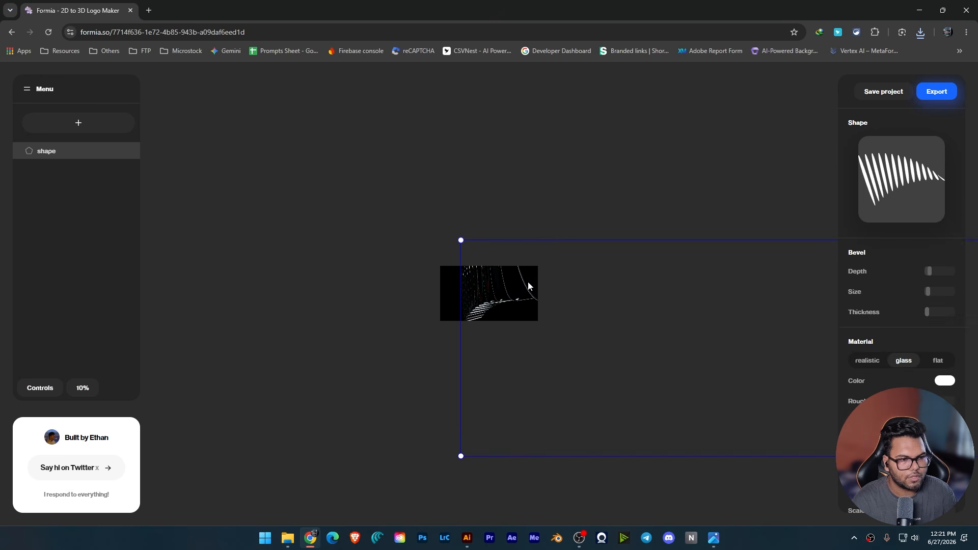
pyautogui.moveTo(469, 309)
pyautogui.mouseDown()
pyautogui.moveTo(444, 320)
pyautogui.moveTo(467, 320)
pyautogui.mouseUp()
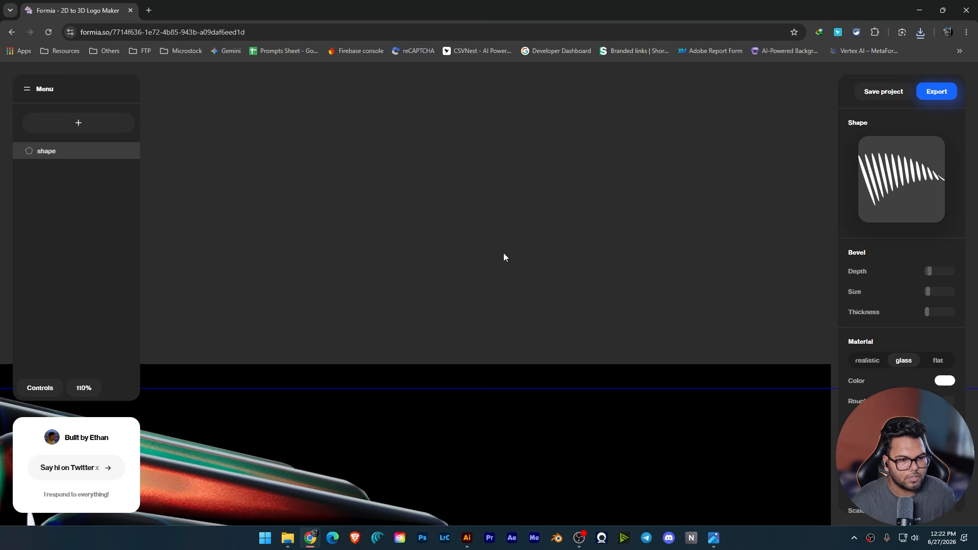
pyautogui.click(402, 289)
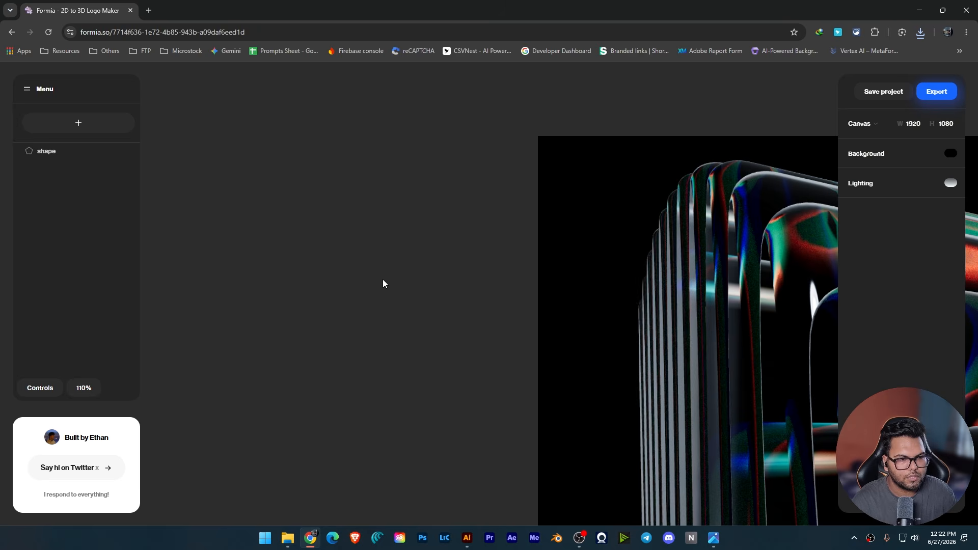
pyautogui.click(83, 389)
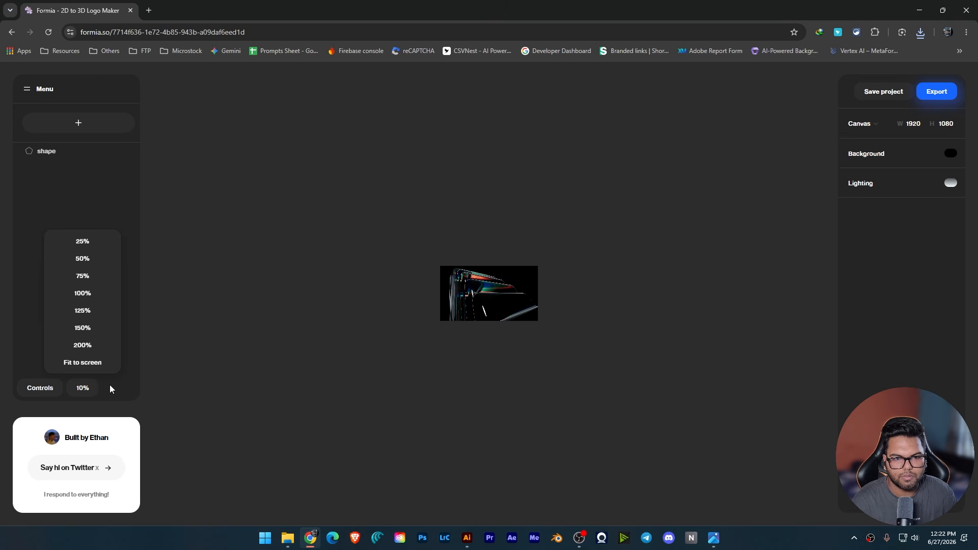
pyautogui.click(82, 362)
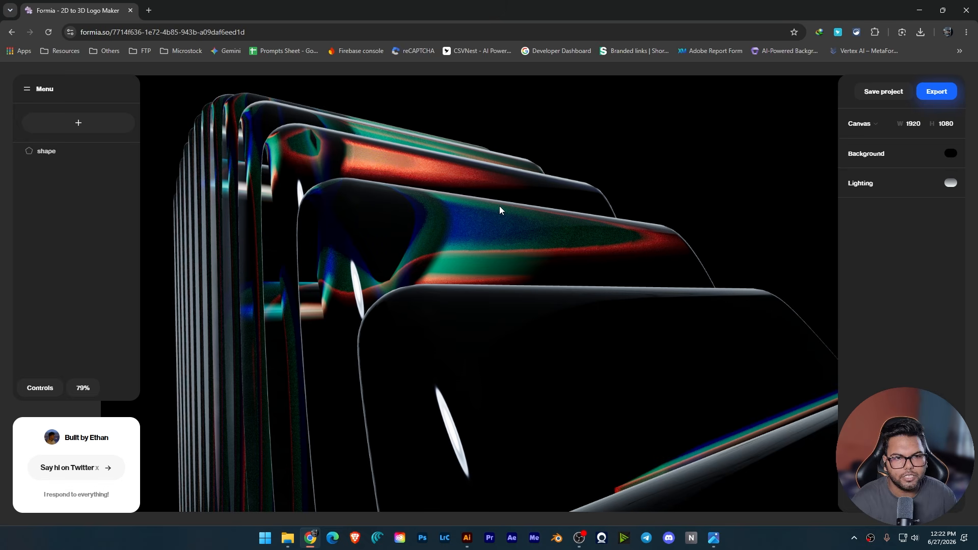
pyautogui.click(472, 243)
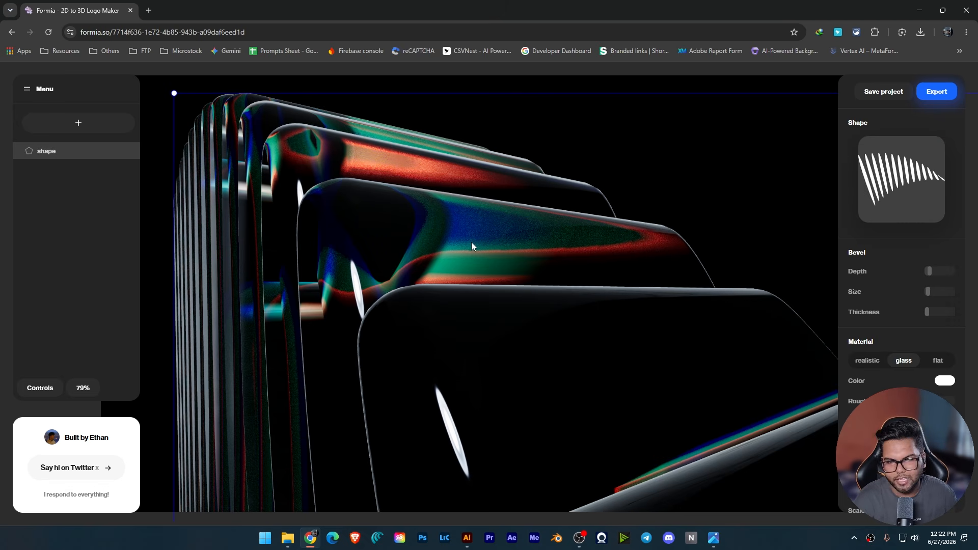